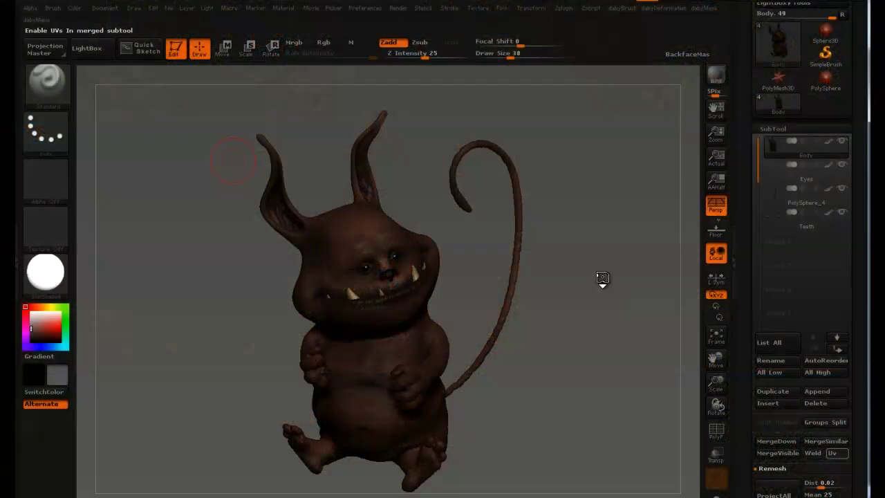
Examine the creature model from the front and from the side
mouse_move(602, 280)
left_mouse_down()
mouse_move(592, 278)
mouse_move(599, 261)
mouse_move(604, 267)
left_mouse_up()
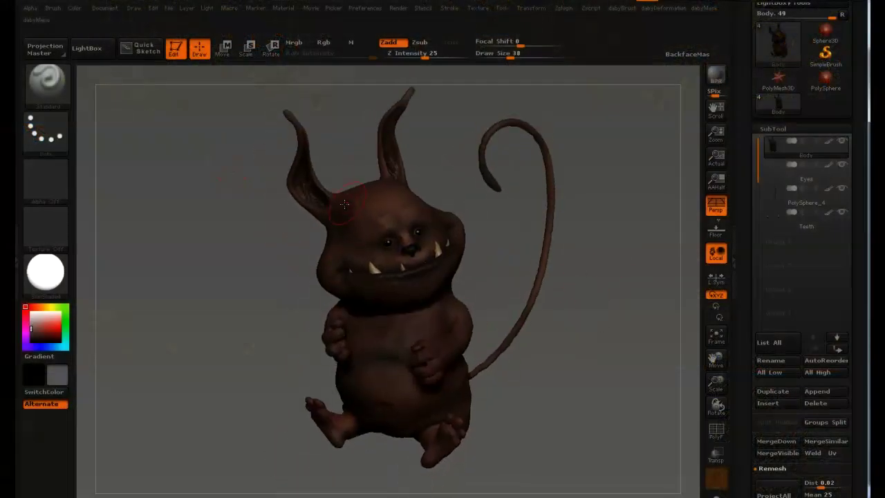
mouse_move(303, 228)
left_mouse_down()
mouse_move(363, 228)
mouse_move(338, 226)
mouse_move(367, 213)
left_mouse_up()
key("s")
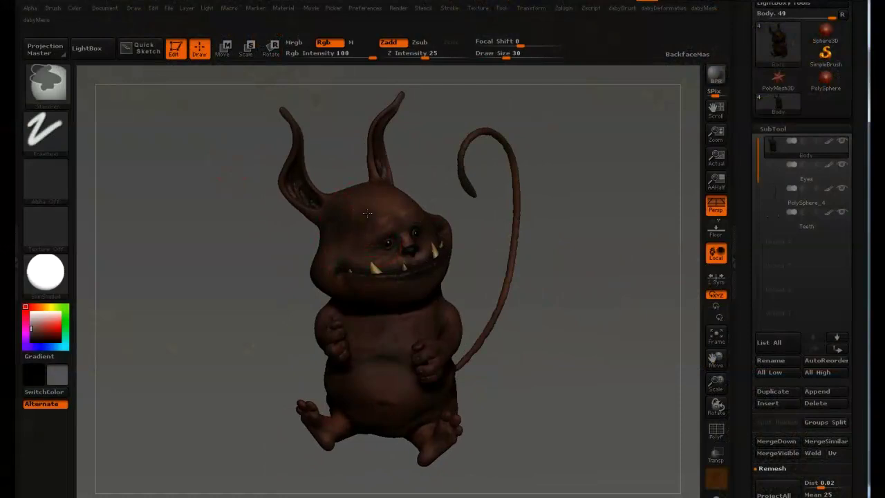
right_click_drag(362, 218, 325, 252)
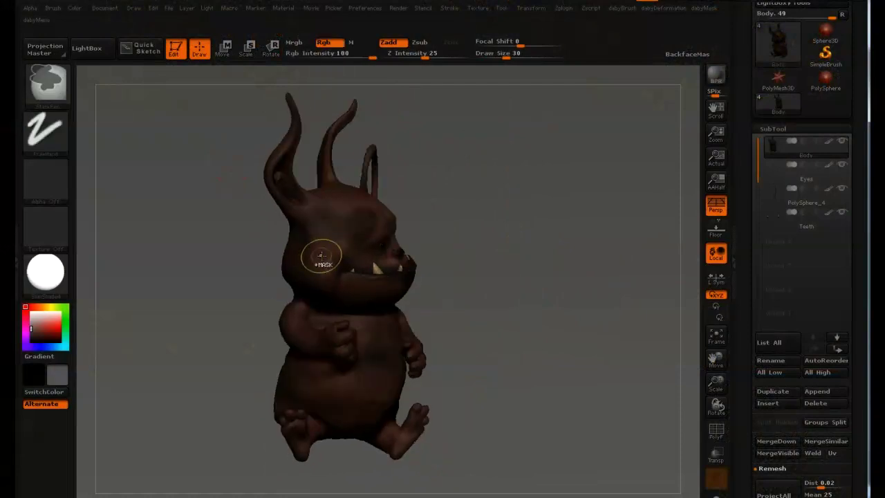
key("b")
key("s")
key("t")
right_click_drag(397, 227, 354, 237)
right_click_drag(502, 229, 514, 203)
Switch to the image viewer showing pic 01.jpg and circle the furry creature's hands and feet
key("alt+Tab")
key("alt+Tab")
key("alt+Tab")
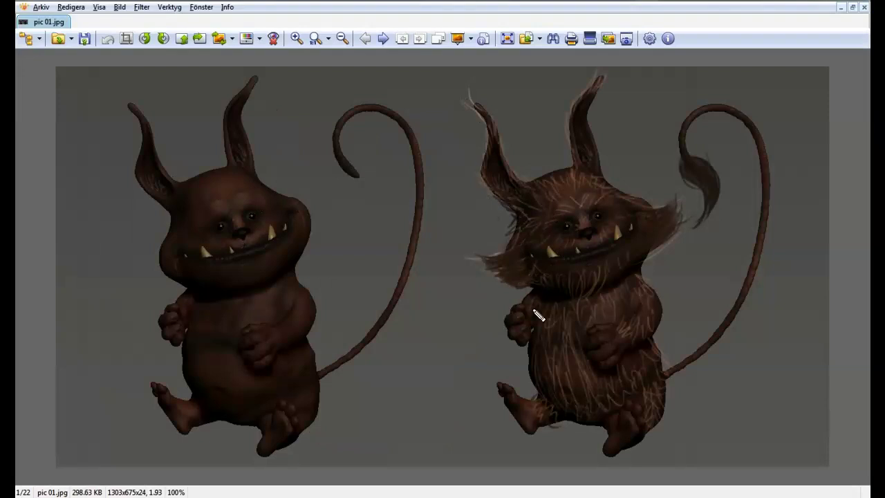
mouse_move(520, 309)
left_mouse_down()
mouse_move(506, 319)
mouse_move(520, 347)
mouse_move(532, 326)
mouse_move(522, 304)
left_mouse_up()
mouse_move(613, 336)
left_mouse_down()
mouse_move(628, 352)
mouse_move(623, 330)
left_mouse_up()
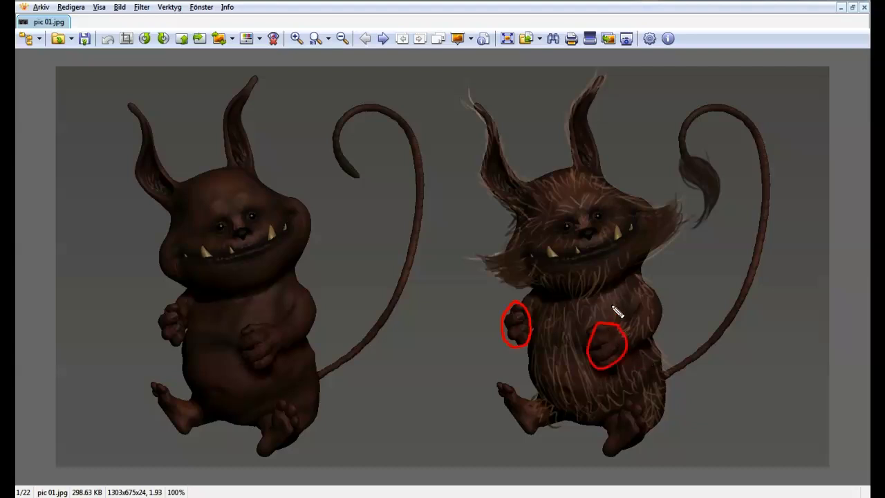
left_click_drag(525, 401, 542, 410)
left_click_drag(634, 419, 633, 412)
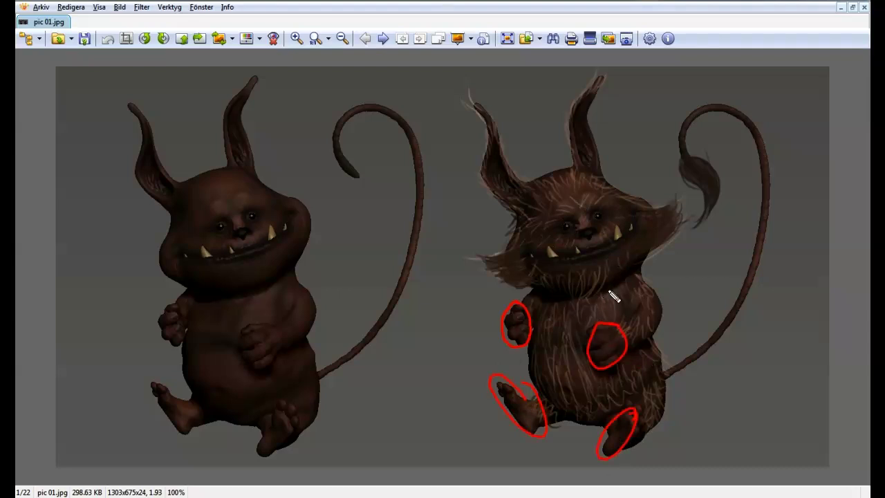
Mark the mouth line, inner ears and eyes of the furry creature and return to ZBrush
mouse_move(531, 254)
left_mouse_down()
mouse_move(588, 251)
mouse_move(633, 230)
left_mouse_up()
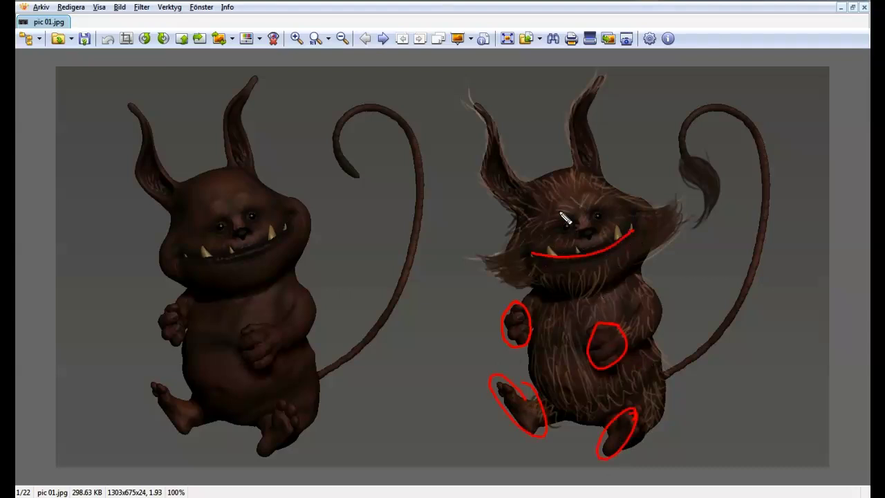
left_click_drag(500, 175, 507, 159)
mouse_move(584, 163)
left_mouse_down()
mouse_move(588, 142)
mouse_move(583, 164)
left_mouse_up()
left_click_drag(568, 224, 594, 216)
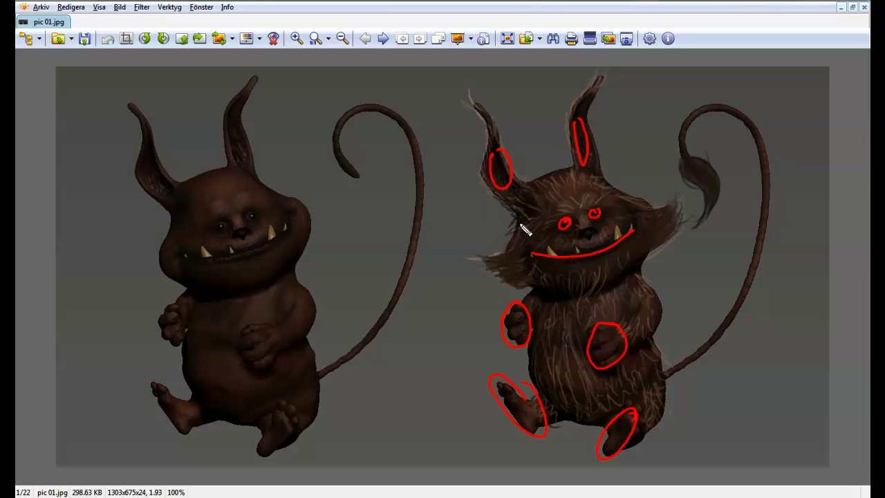
key("Escape")
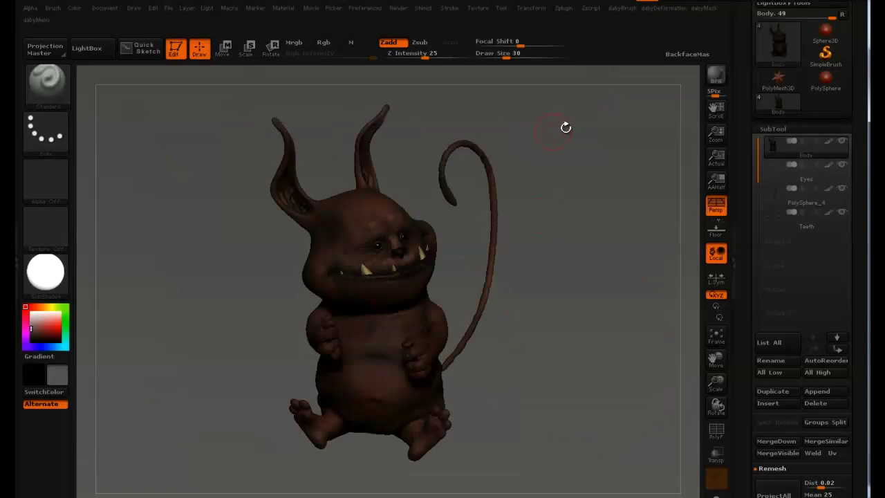
Open the FiberMesh settings for the Body subtool
scroll(781, 263, "down", 8)
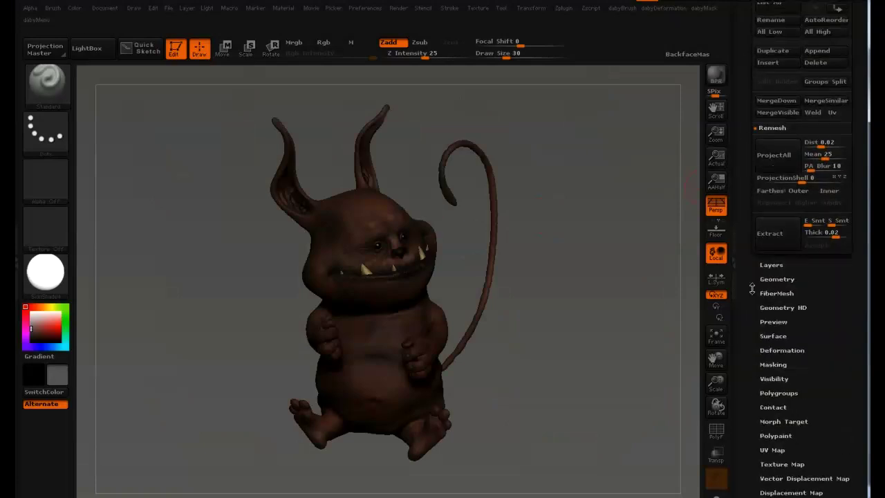
left_click(776, 244)
scroll(768, 207, "down", 5)
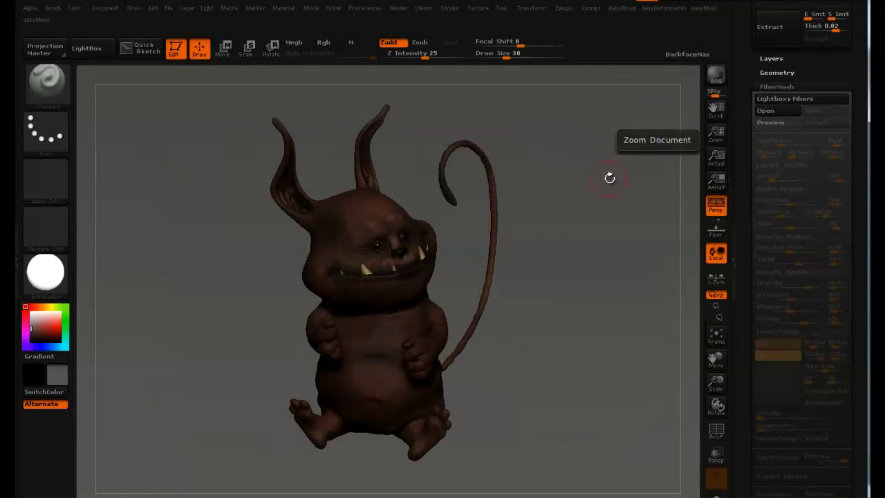
left_click_drag(569, 220, 487, 220)
left_click_drag(595, 207, 603, 208)
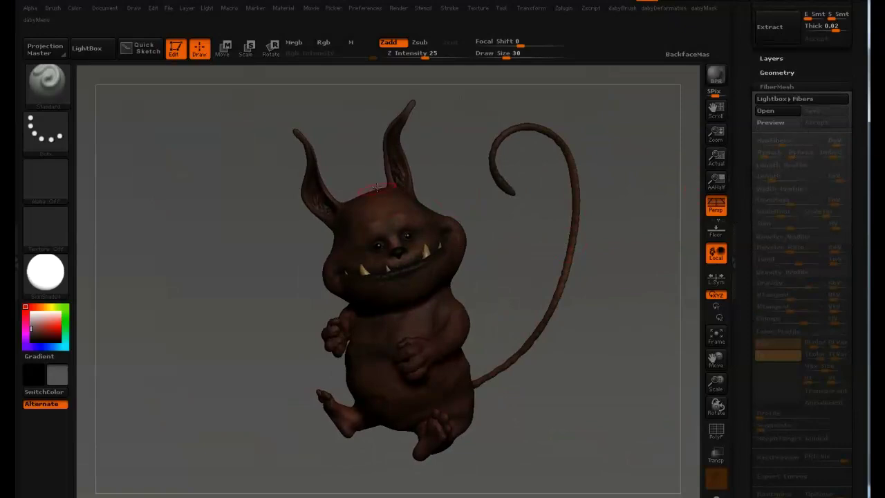
left_click_drag(451, 175, 480, 183)
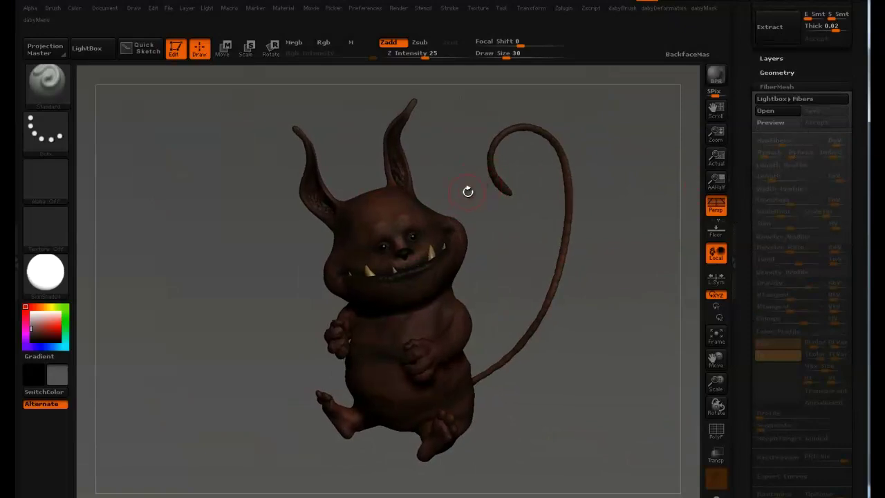
Turn off the polypaint display of the Body subtool
left_click_drag(739, 152, 750, 282)
mouse_move(825, 151)
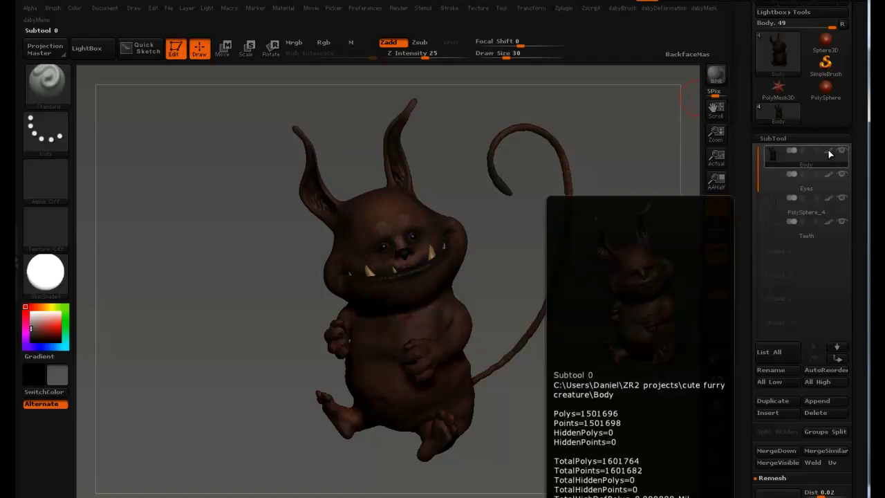
left_click(829, 151)
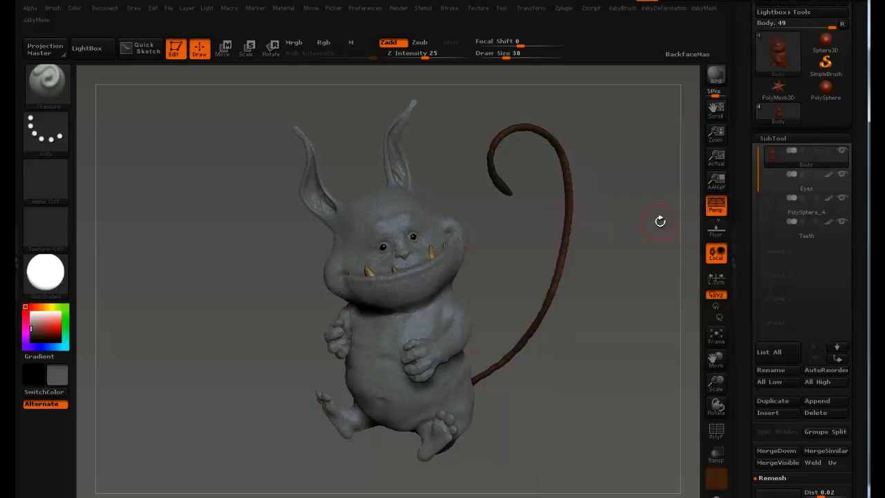
left_click_drag(497, 245, 623, 217, "alt")
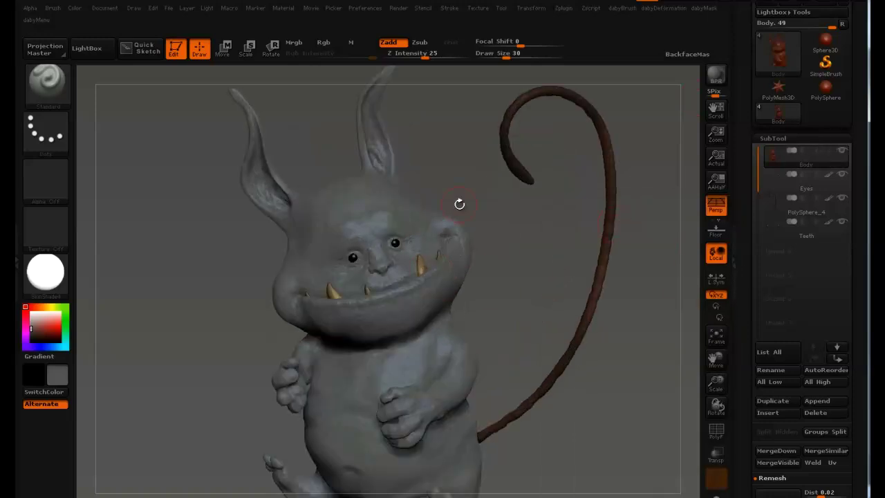
left_click_drag(459, 203, 525, 208)
right_click_drag(392, 216, 473, 231, "alt")
Turn off the surface noise on the Body subtool
left_click_drag(747, 324, 747, 133)
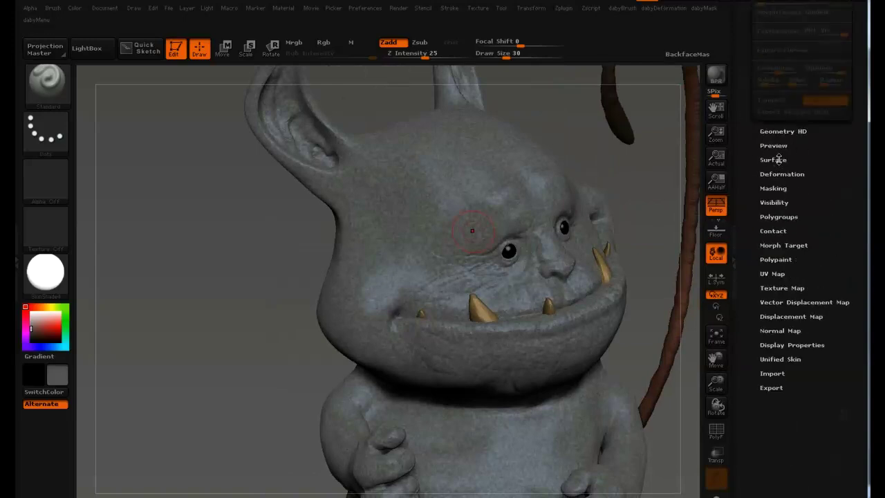
left_click(774, 159)
left_click(767, 171)
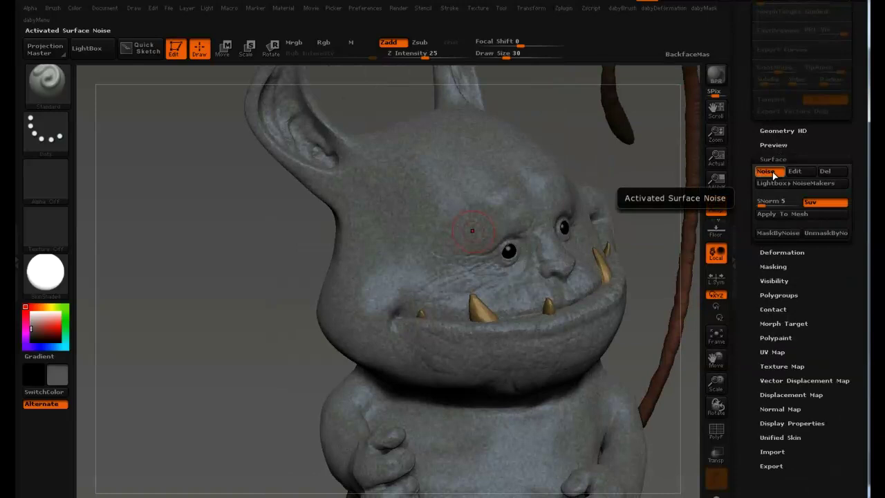
left_click(772, 172)
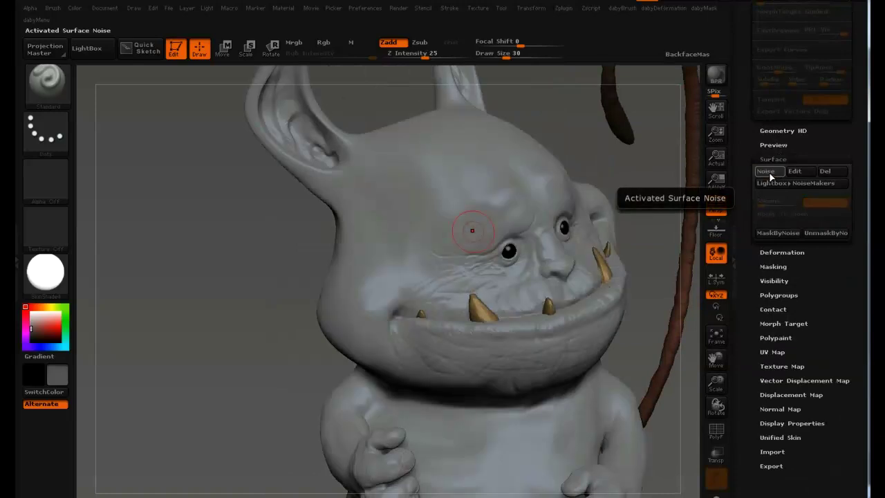
left_click_drag(743, 139, 745, 340)
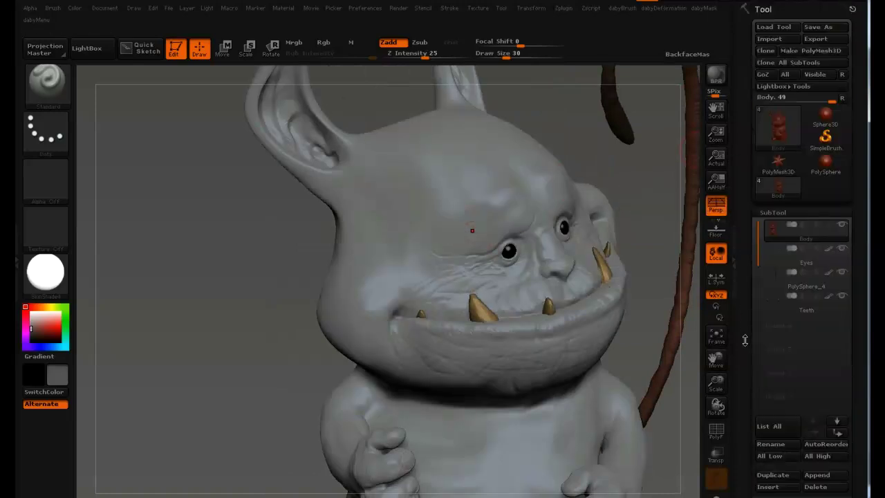
Mask a round patch on the side of the creature's forehead and blur the mask
right_click_drag(538, 223, 447, 83, "alt")
left_click_drag(416, 158, 438, 153, "ctrl")
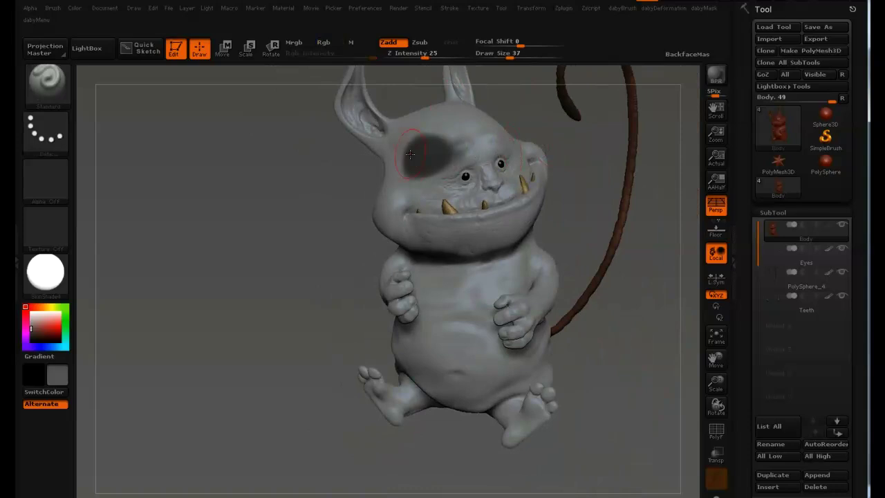
left_click_drag(557, 166, 594, 159)
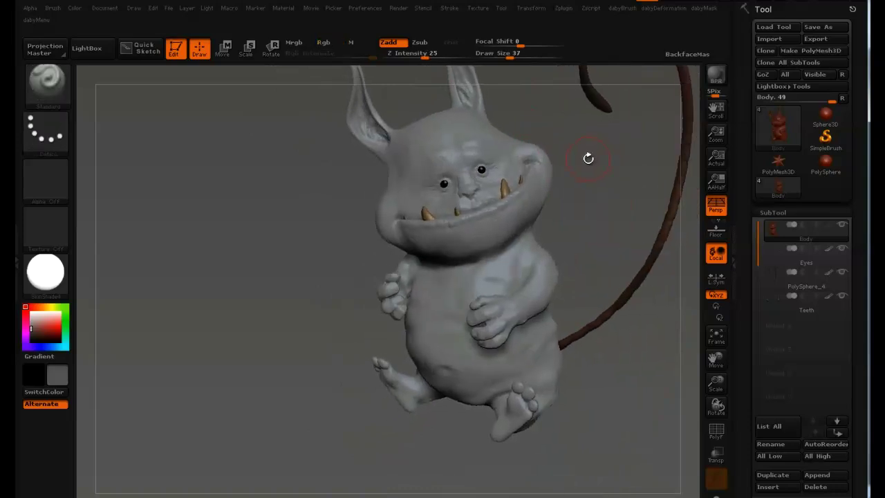
mouse_move(580, 159)
left_mouse_down()
mouse_move(574, 170)
mouse_move(581, 160)
mouse_move(463, 130)
mouse_move(445, 180)
left_mouse_up()
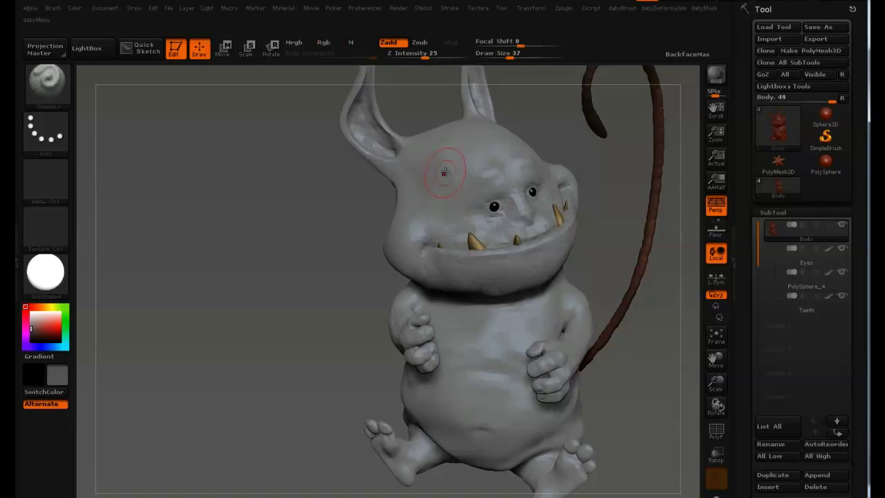
mouse_move(445, 172)
left_mouse_down("ctrl")
mouse_move(434, 166)
mouse_move(439, 178)
left_mouse_up("ctrl")
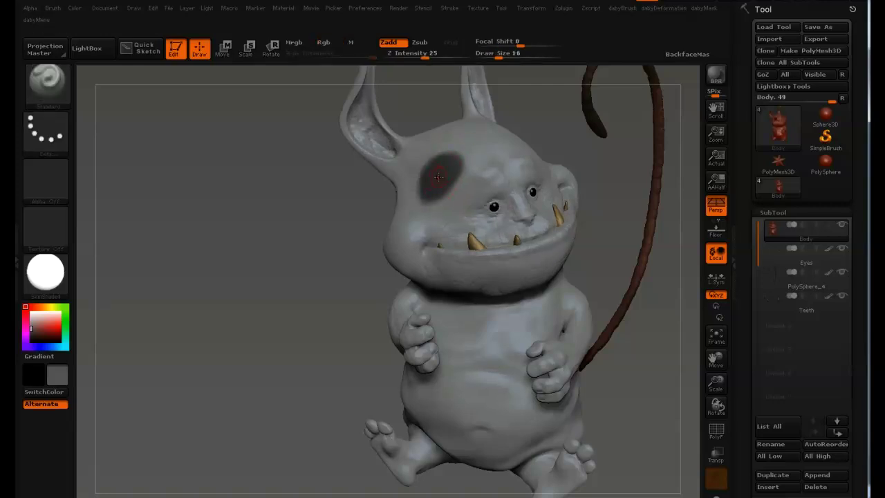
key("ctrl")
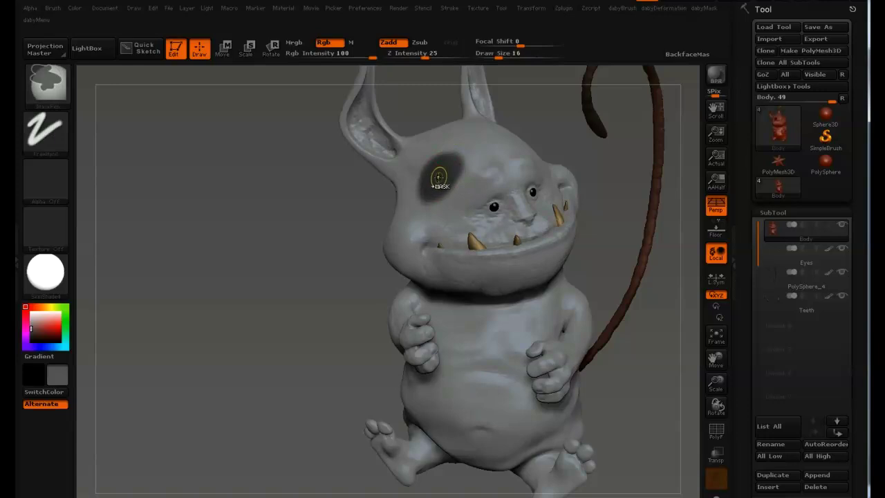
left_click(438, 177, "ctrl")
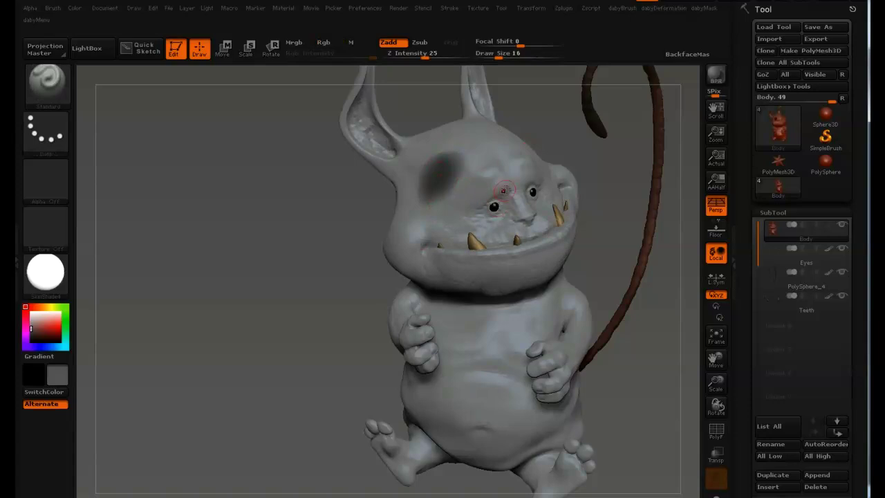
Open the Geometry settings and raise the Body to subdivision level 6
left_click_drag(750, 272, 734, 160)
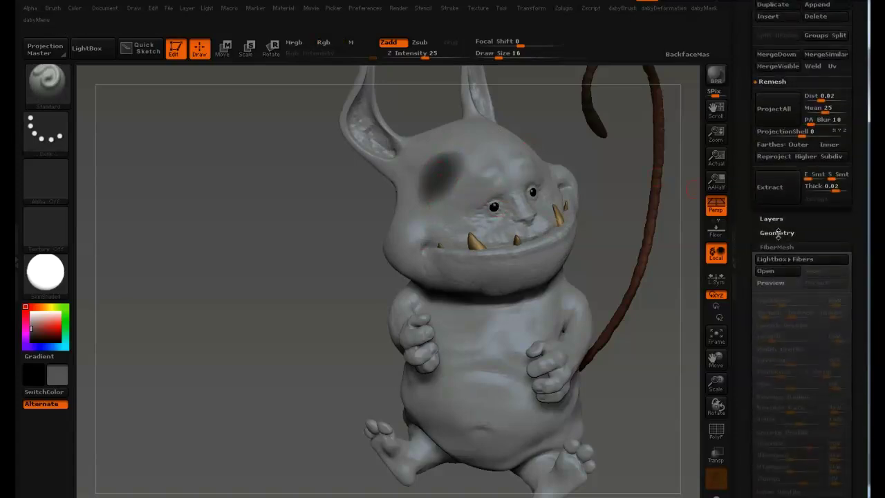
left_click(778, 232)
left_click(758, 52)
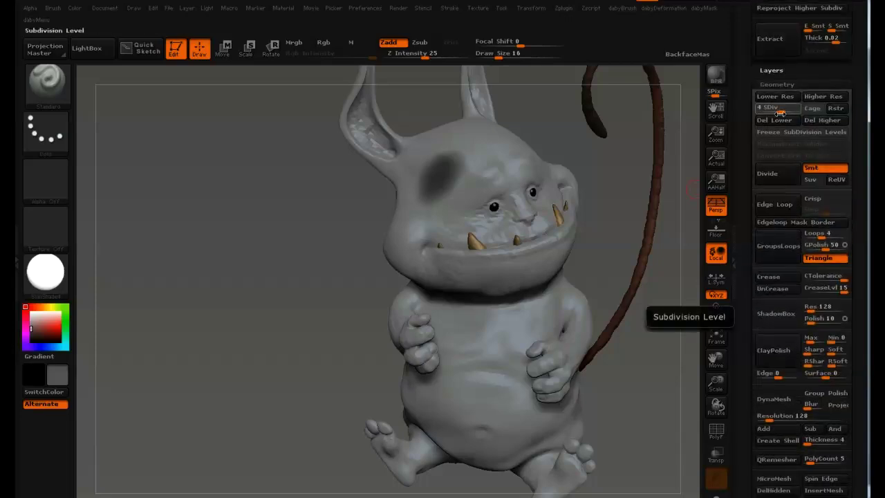
key("d")
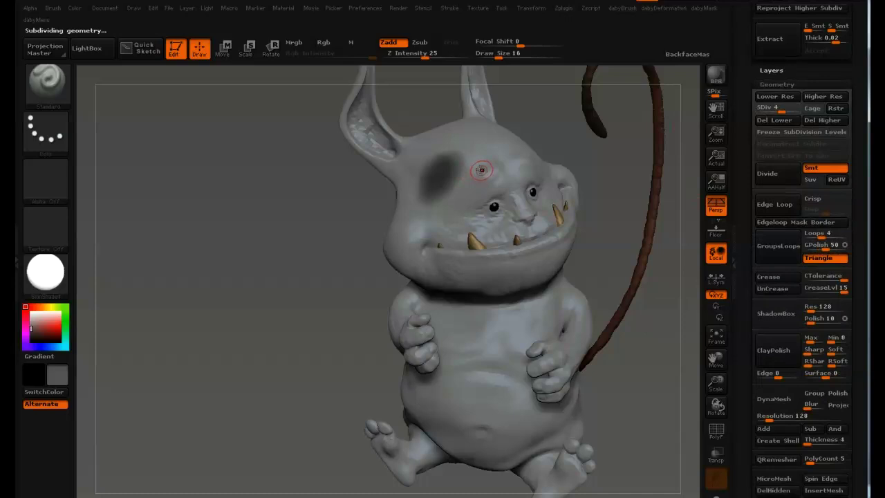
Mask a small elongated patch on the forehead beside the round one
left_click_drag(488, 153, 481, 168, "ctrl")
key("ctrl")
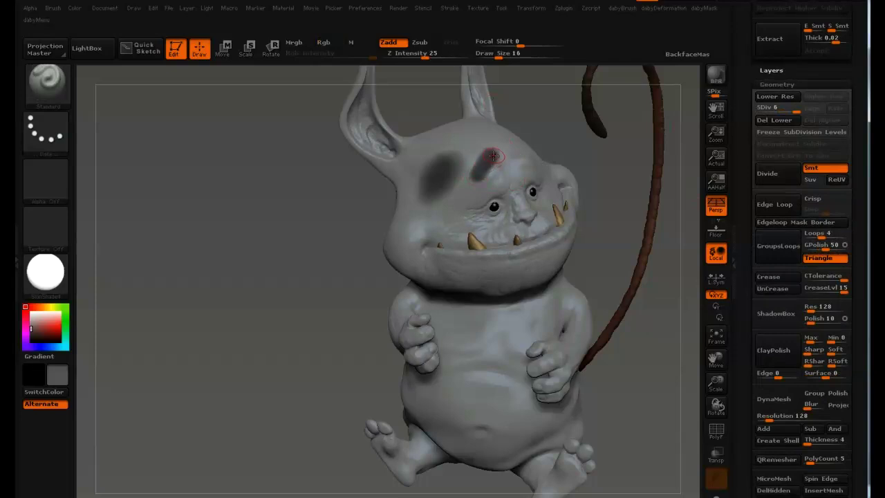
key("ctrl")
key("b")
key("s")
key("t")
key("b")
key("m")
key("p")
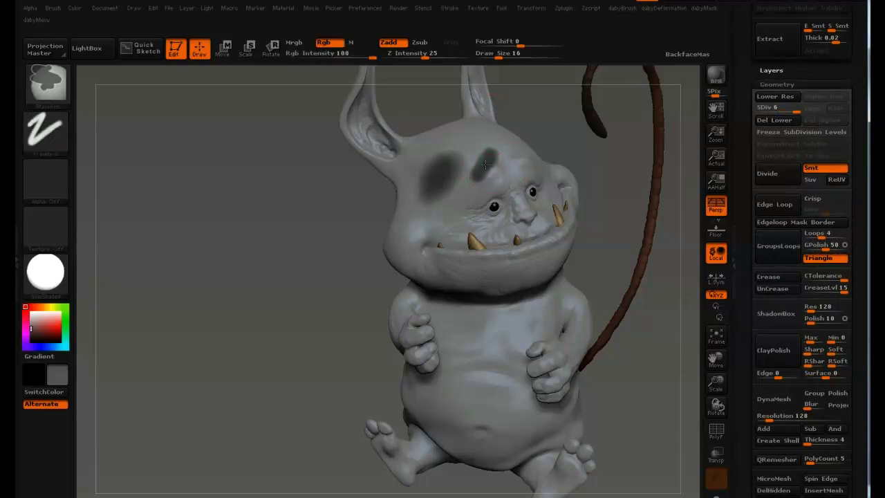
key("b")
key("s")
key("t")
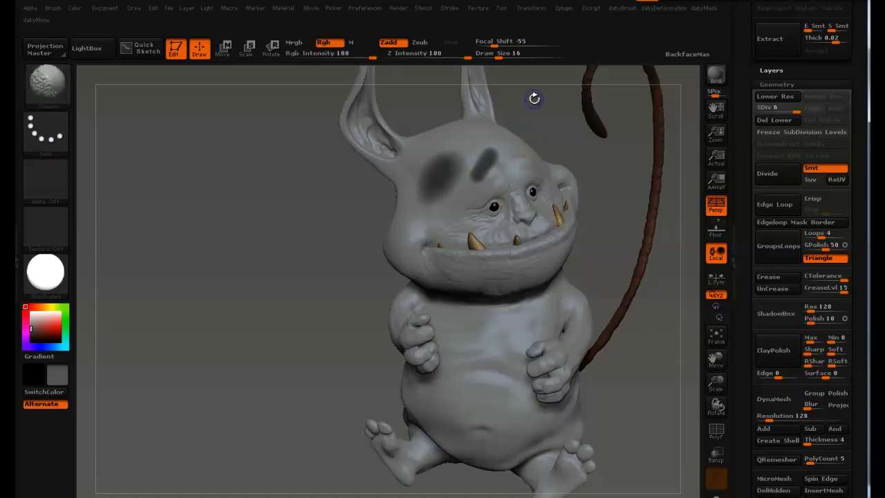
Step the Body down through its subdivision levels and bring it back up to level 4
key("shift+d")
key("shift+d")
key("shift+d")
key("shift+d")
key("d")
key("d")
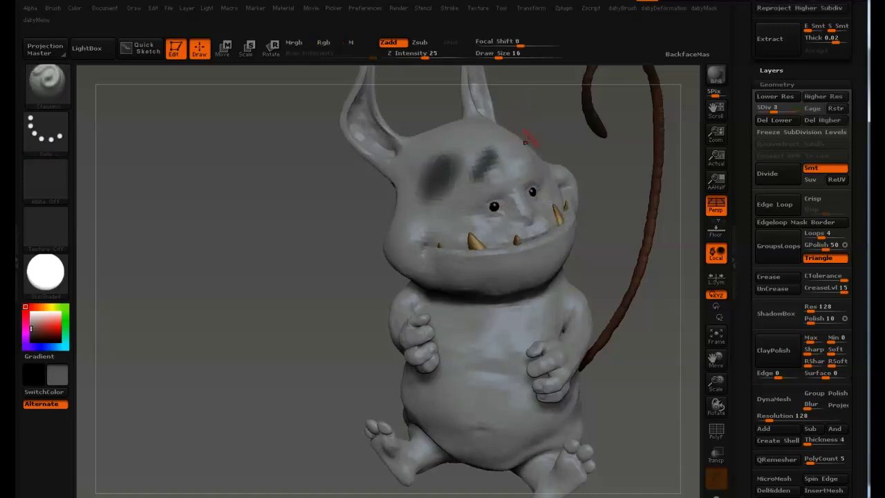
Try a mask stroke down the creature's cheek and undo the latest mask strokes
key("b")
key("m")
key("p")
key("b")
key("s")
key("t")
key("b")
key("m")
key("p")
key("b")
key("s")
key("t")
key("b")
key("m")
key("p")
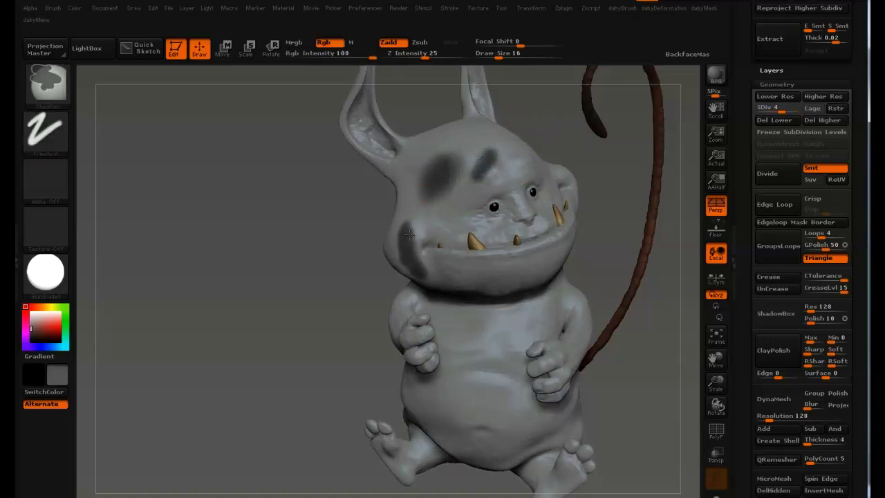
key("ctrl+z")
key("ctrl+z")
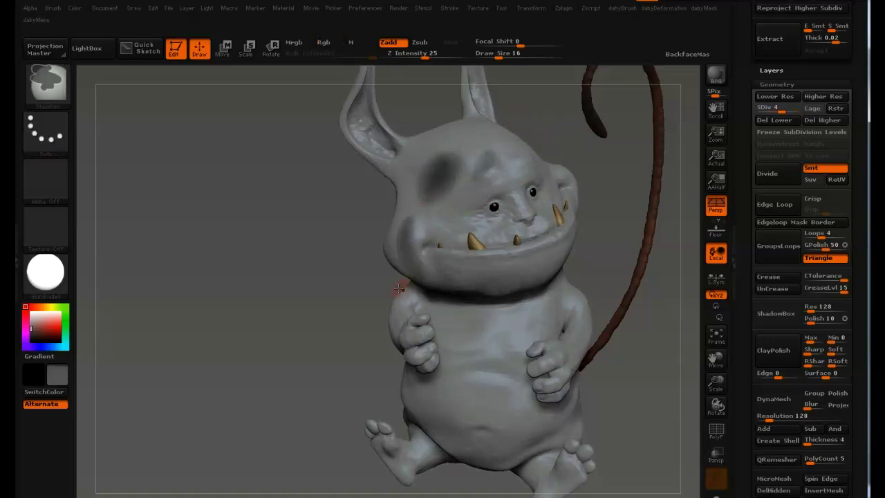
Clear the head mask and set Mask Blur Strength to 80 in the Transpose preferences
left_click_drag(541, 115, 557, 129, "ctrl")
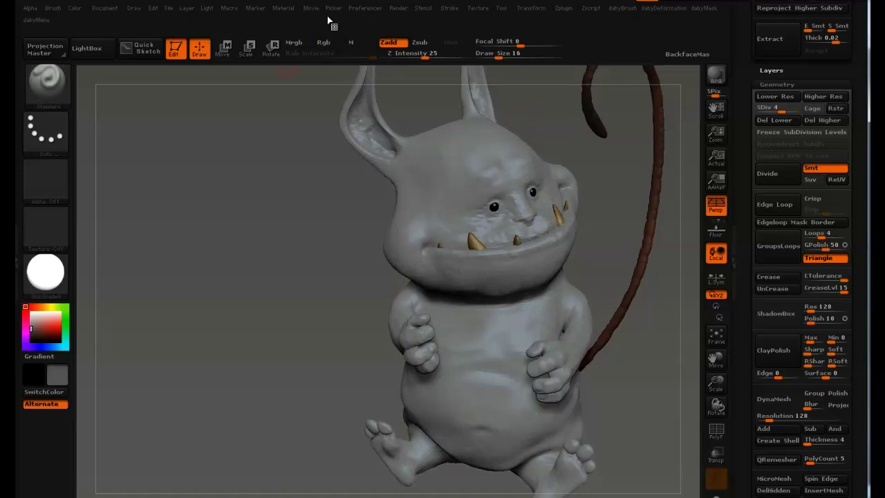
left_click(18, 263)
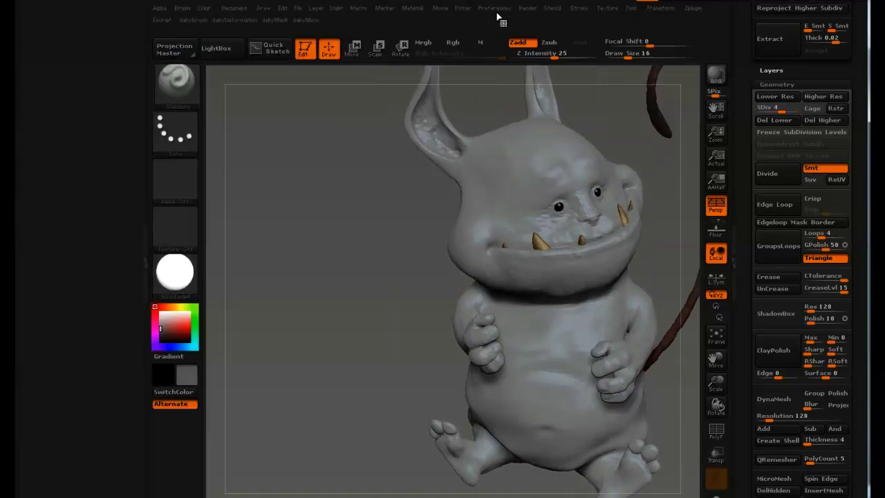
left_click(496, 10)
left_click_drag(487, 26, 101, 90)
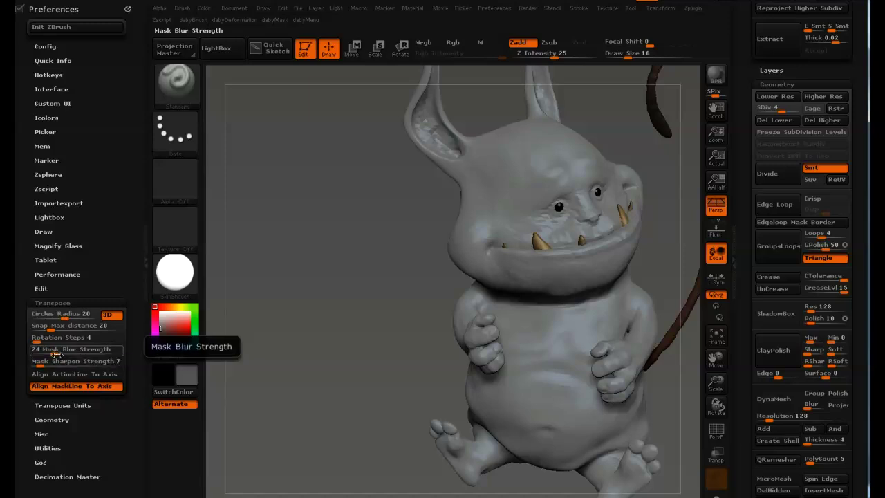
left_click_drag(62, 352, 103, 352)
Set the draw size to 34, mask a patch on the side of the forehead and blur it
key("s")
mouse_move(495, 187)
left_mouse_down()
mouse_move(507, 186)
mouse_move(499, 178)
left_mouse_up()
left_click(498, 179, "ctrl")
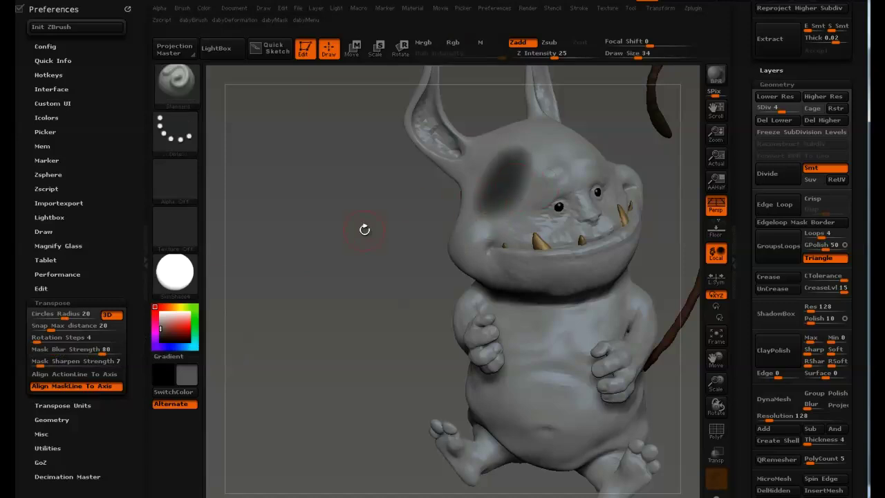
Lower Mask Blur Strength to 27 and put the Preferences palette away
left_click_drag(81, 351, 62, 351)
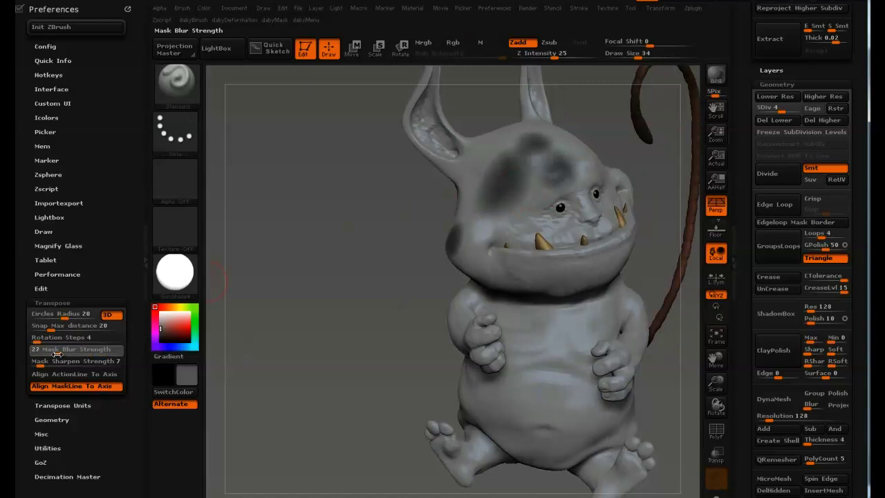
left_click(130, 8)
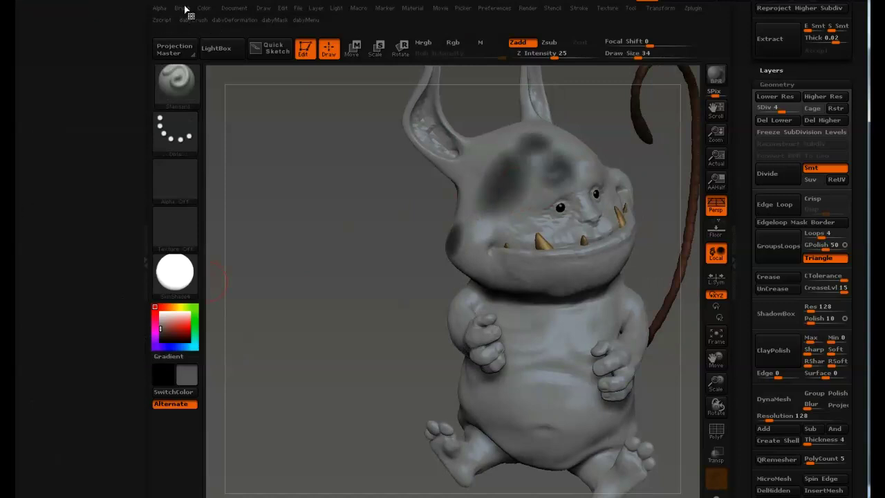
double_click(146, 72)
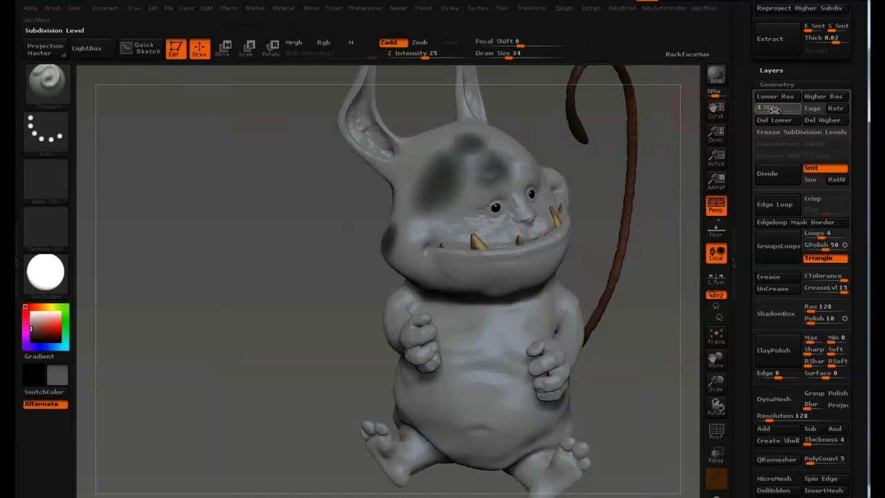
Mask a patch beside the eye at subdivision level 6 and blur it at level 4
left_click_drag(772, 109, 796, 109)
mouse_move(445, 201)
left_mouse_down()
mouse_move(451, 181)
mouse_move(459, 206)
mouse_move(480, 211)
mouse_move(477, 192)
left_mouse_up()
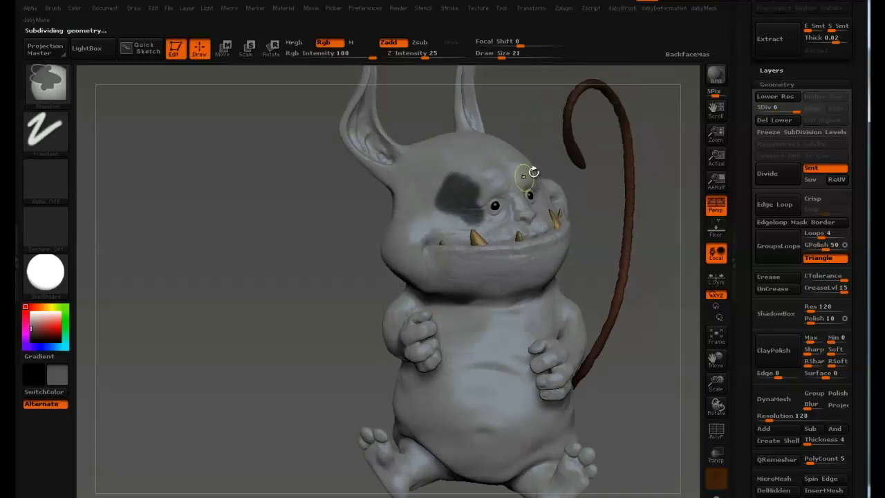
key("shift+d")
key("shift+d")
left_click(457, 195, "ctrl")
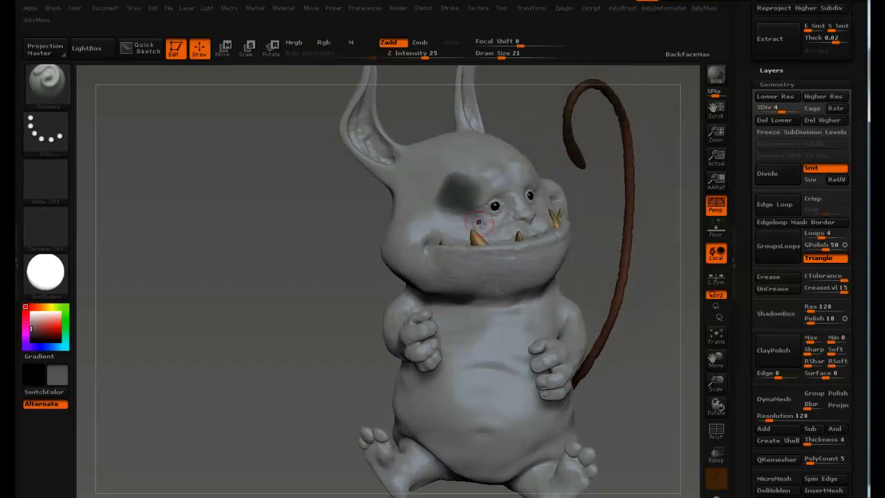
Return the Body to subdivision level 6, clear the mask and frame the creature
key("ctrl+d")
key("ctrl+d")
mouse_move(510, 127)
left_mouse_down()
mouse_move(473, 128)
mouse_move(537, 142)
mouse_move(543, 134)
left_mouse_up()
key("f")
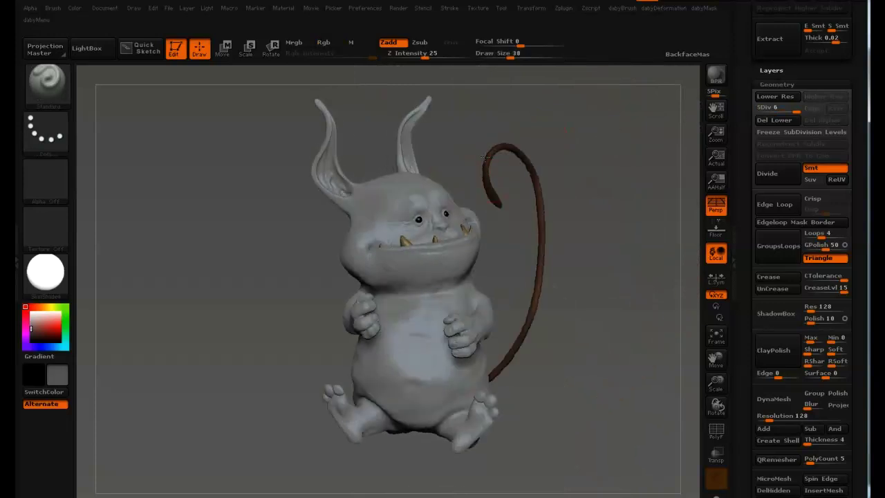
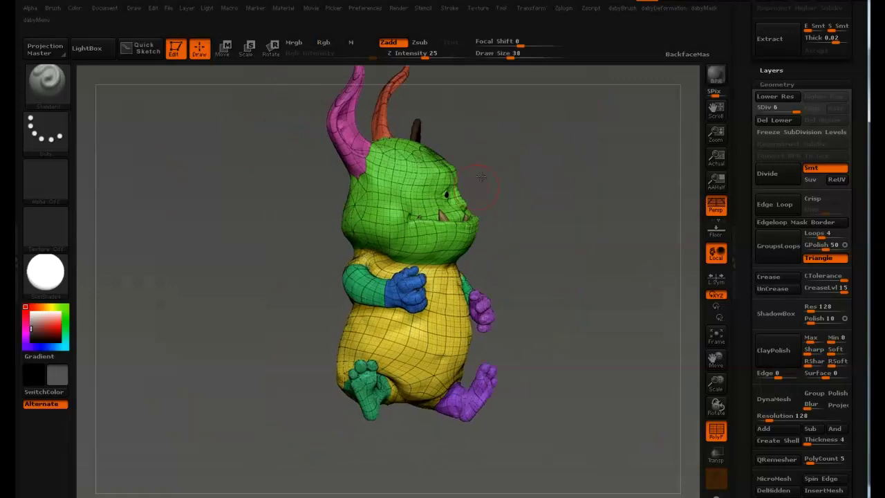
Hide the hand and foot polygroups of the Body and turn off the PolyFrame display
key("ctrl+shift")
left_click(411, 290, "ctrl+shift")
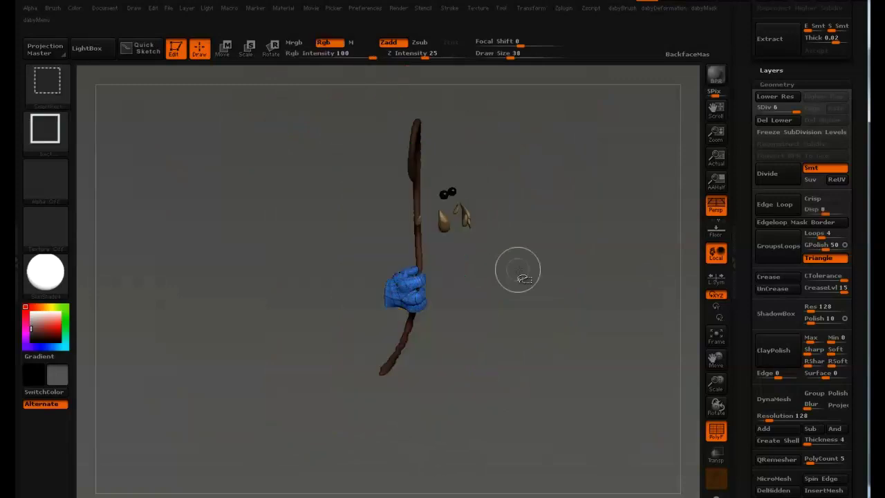
left_click(482, 309, "ctrl+shift")
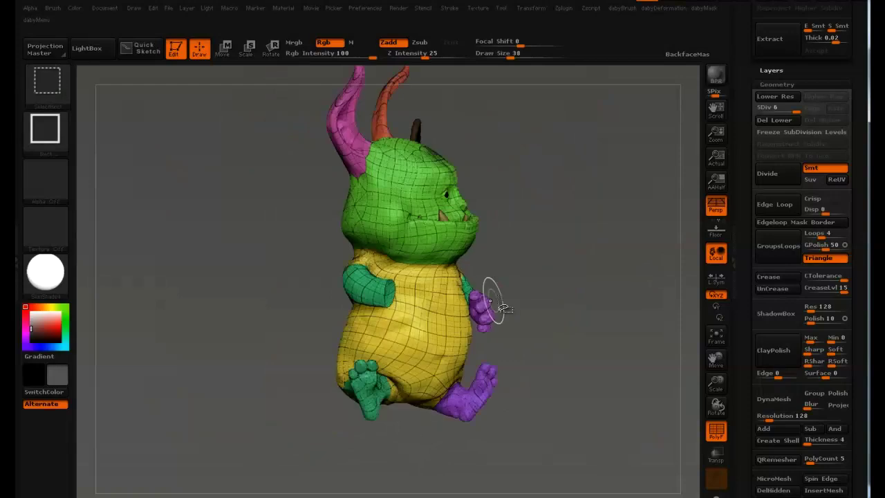
left_click(488, 309, "ctrl+alt+shift")
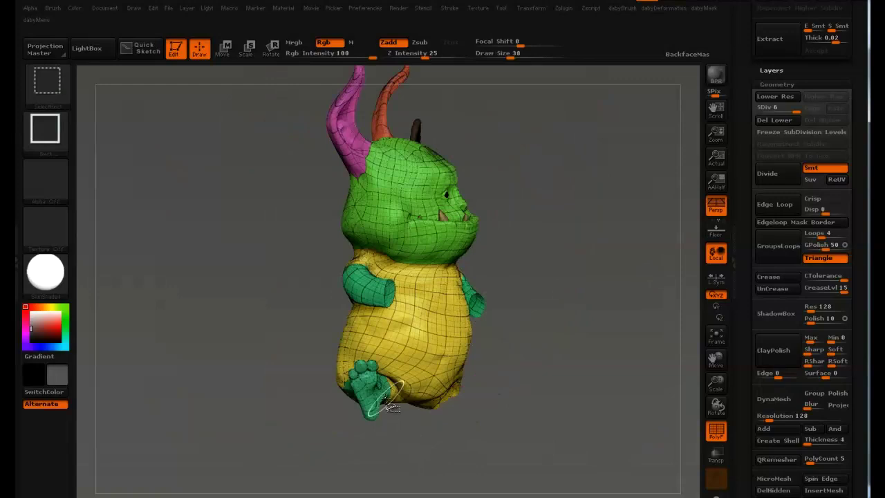
left_click(449, 400, "ctrl+alt+shift")
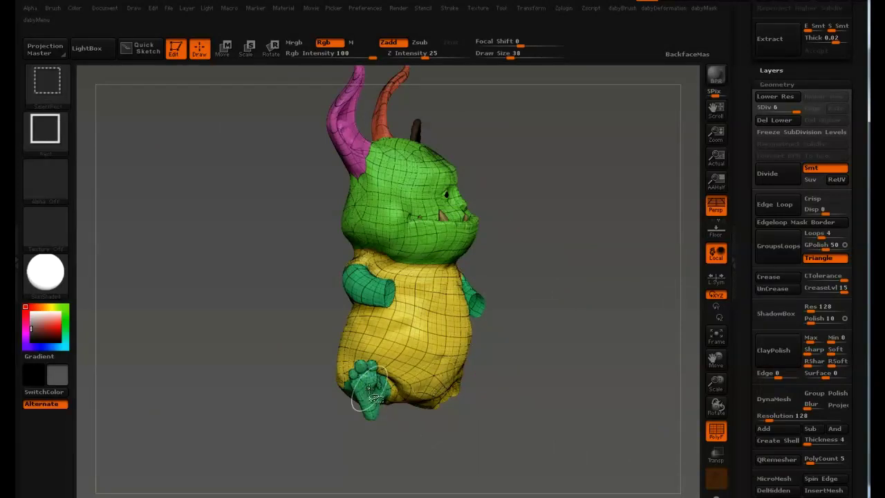
mouse_move(539, 331)
left_mouse_down()
mouse_move(532, 292)
mouse_move(574, 198)
mouse_move(276, 221)
left_mouse_up()
key("shift+f")
Mask all visible parts of the Body and unhide the hands and feet
key("ctrl")
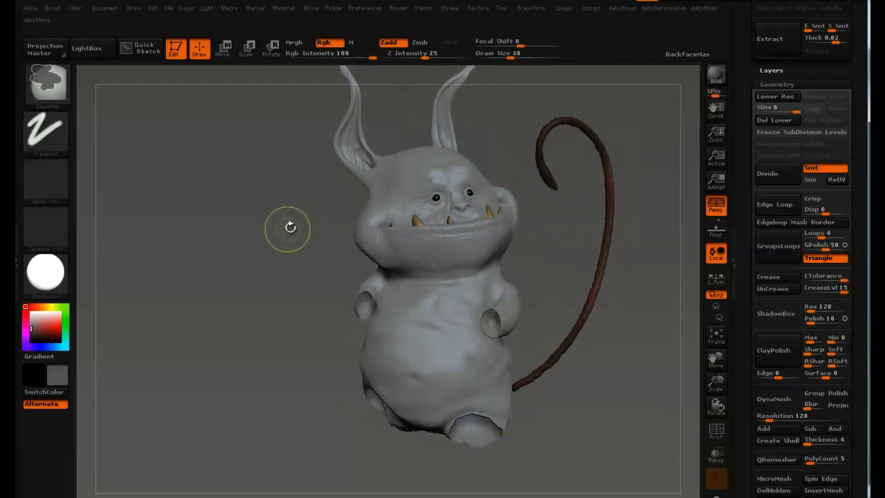
key("ctrl")
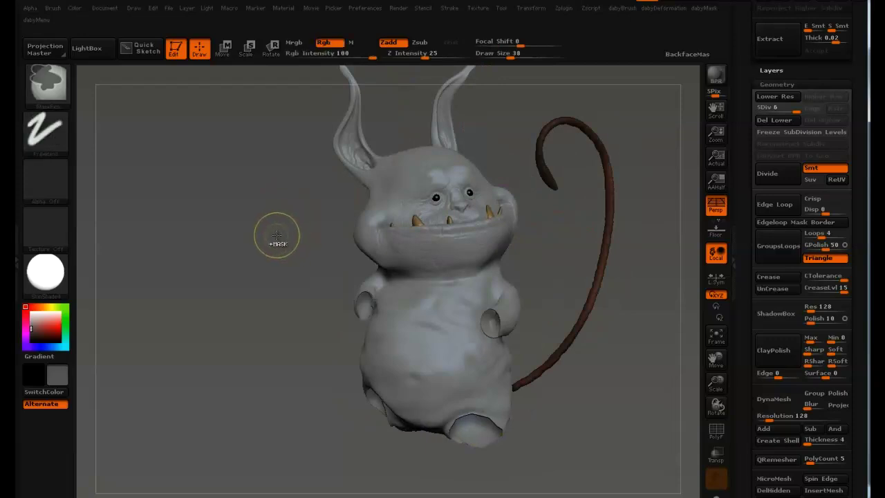
left_click(279, 239, "ctrl")
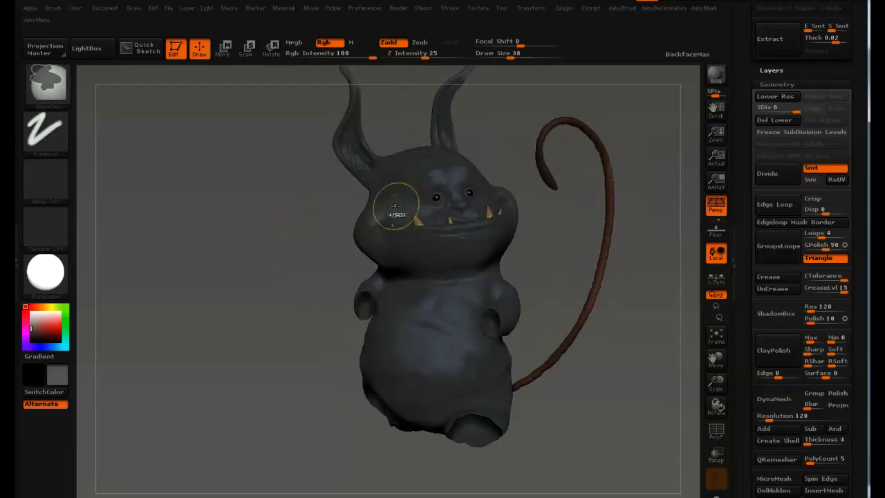
key("ctrl+shift")
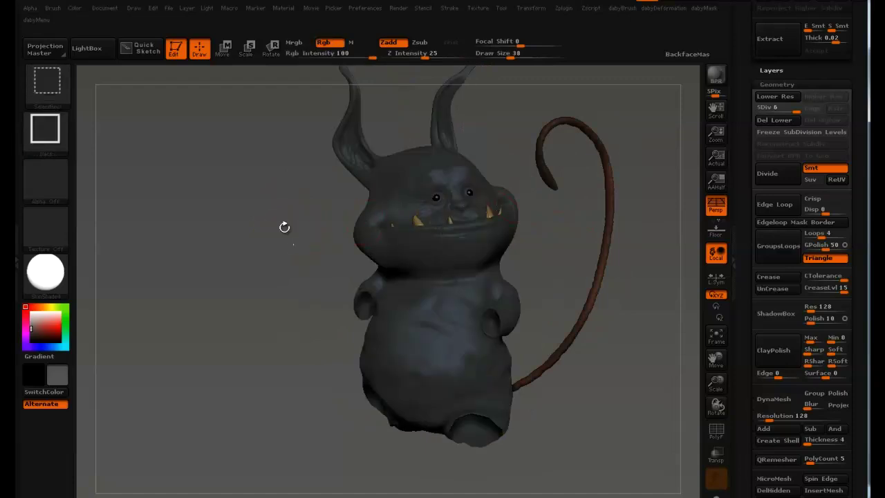
left_click(293, 244, "ctrl+shift")
Isolate the feet and lower the Body to subdivision level 4
mouse_move(297, 242)
left_mouse_down()
mouse_move(512, 233)
mouse_move(515, 186)
mouse_move(375, 336)
left_mouse_up()
key("ctrl+shift")
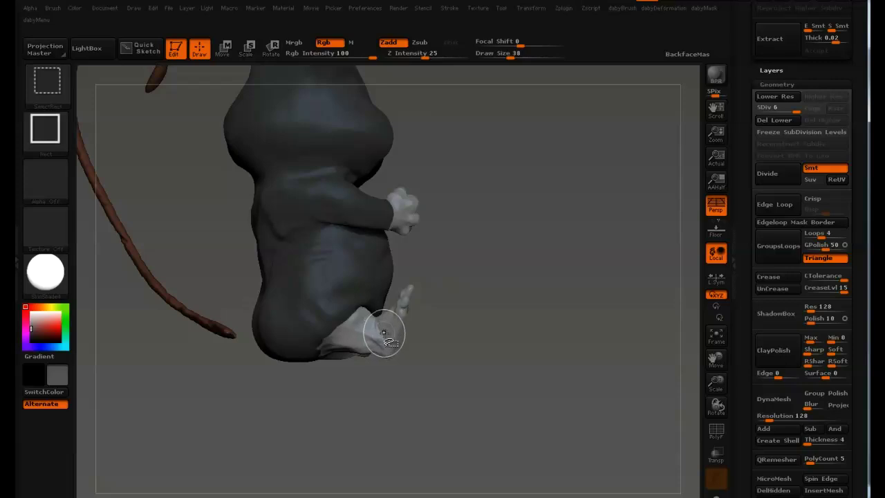
mouse_move(477, 306)
left_mouse_down()
mouse_move(458, 288)
mouse_move(607, 306)
mouse_move(511, 291)
left_mouse_up()
mouse_move(327, 258)
left_mouse_down("ctrl+shift")
mouse_move(351, 297)
mouse_move(324, 324)
mouse_move(430, 182)
mouse_move(381, 161)
mouse_move(413, 177)
mouse_move(378, 173)
mouse_move(428, 186)
mouse_move(380, 190)
left_mouse_up("ctrl+shift")
key("shift+d")
key("shift+d")
Paint a mask over the instep of the foot with MaskPen at draw size 34, leaving the toes clear
key("s")
left_click(352, 186)
key("s")
left_click(325, 200)
mouse_move(312, 198)
left_mouse_down()
mouse_move(325, 242)
mouse_move(351, 211)
left_mouse_up()
left_click_drag(477, 136, 330, 195)
right_click_drag(330, 195, 366, 175)
key("s")
left_click(356, 175)
key("s")
left_click(370, 174)
left_click_drag(373, 172, 363, 178, "ctrl")
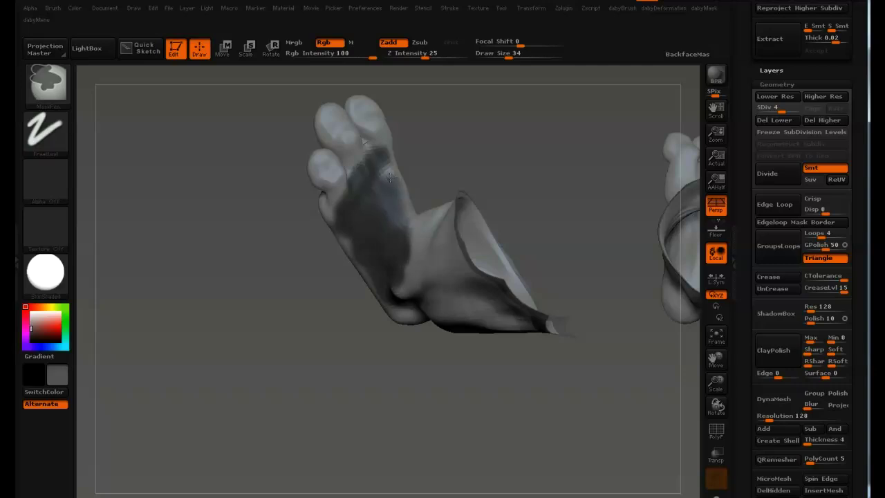
Extend the painted mask along the foot and into the crease at the ankle
mouse_move(392, 192)
right_mouse_down()
mouse_move(401, 207)
mouse_move(391, 231)
right_mouse_up()
left_click_drag(391, 231, 397, 221, "ctrl")
mouse_move(397, 221)
right_mouse_down()
mouse_move(419, 206)
mouse_move(387, 166)
right_mouse_up()
mouse_move(241, 219)
right_mouse_down()
mouse_move(452, 151)
mouse_move(389, 176)
mouse_move(422, 235)
right_mouse_up()
mouse_move(422, 235)
left_mouse_down("ctrl")
mouse_move(435, 231)
mouse_move(438, 207)
left_mouse_up("ctrl")
right_click_drag(439, 207, 446, 188)
left_click_drag(446, 188, 351, 200)
right_click_drag(364, 220, 215, 129)
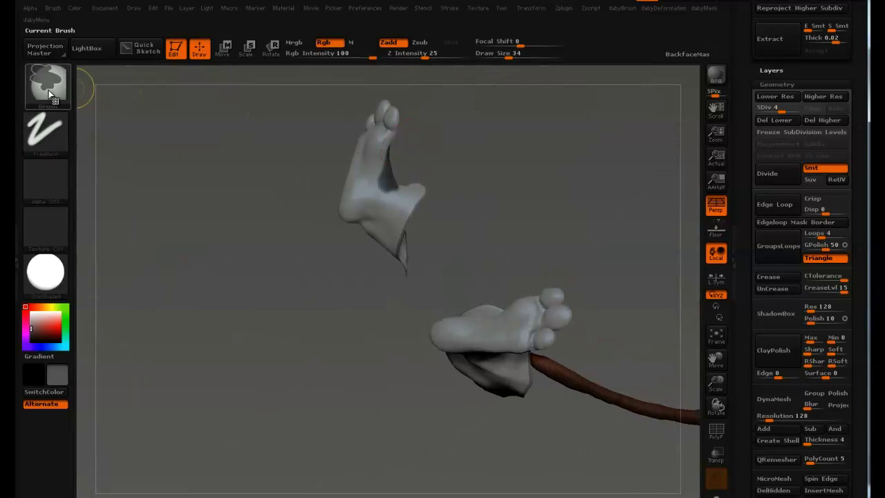
Switch to the MaskLasso brush and mask the leg end of the foot above the ankle
left_click(60, 92)
left_click(255, 145)
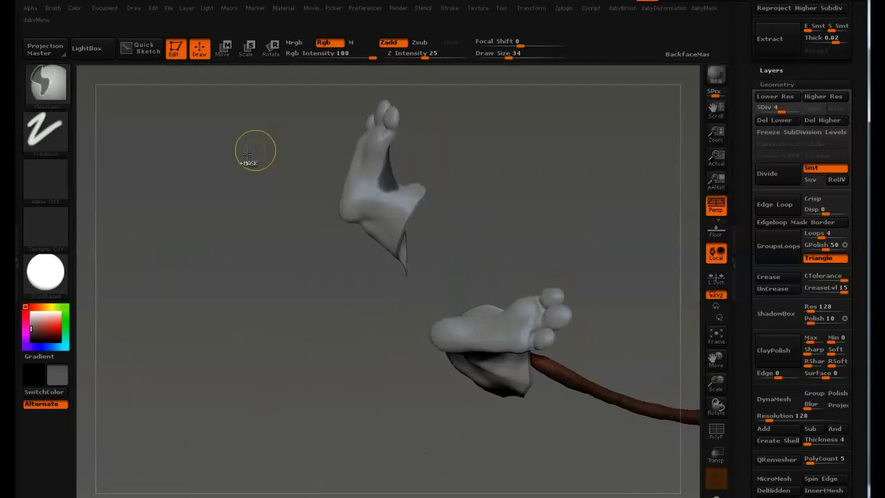
key("ctrl")
mouse_move(392, 166)
left_mouse_down("ctrl")
mouse_move(387, 221)
mouse_move(432, 308)
mouse_move(450, 195)
mouse_move(560, 194)
mouse_move(507, 184)
mouse_move(444, 147)
left_mouse_up("ctrl")
key("ctrl")
Lasso-mask the remaining leg areas above the ankles and unhide the whole Body
left_click_drag(470, 276, 439, 292)
mouse_move(414, 150)
left_mouse_down("ctrl")
mouse_move(435, 166)
mouse_move(424, 167)
left_mouse_up("ctrl")
mouse_move(553, 187)
left_mouse_down()
mouse_move(484, 181)
mouse_move(492, 178)
left_mouse_up()
left_click_drag(428, 168, 477, 166, "ctrl")
mouse_move(457, 186)
left_mouse_down("alt")
mouse_move(454, 141)
mouse_move(544, 178)
mouse_move(480, 195)
mouse_move(453, 214)
left_mouse_up("alt")
left_click(558, 251, "ctrl+shift")
mouse_move(559, 251)
left_mouse_down()
mouse_move(534, 201)
mouse_move(433, 176)
mouse_move(311, 228)
left_mouse_up()
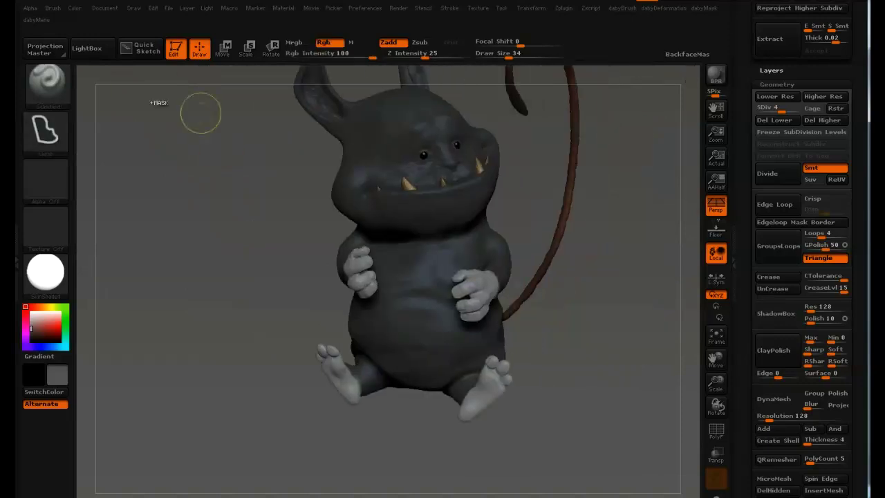
Choose MaskPen as the masking brush again
left_click(47, 81, "ctrl")
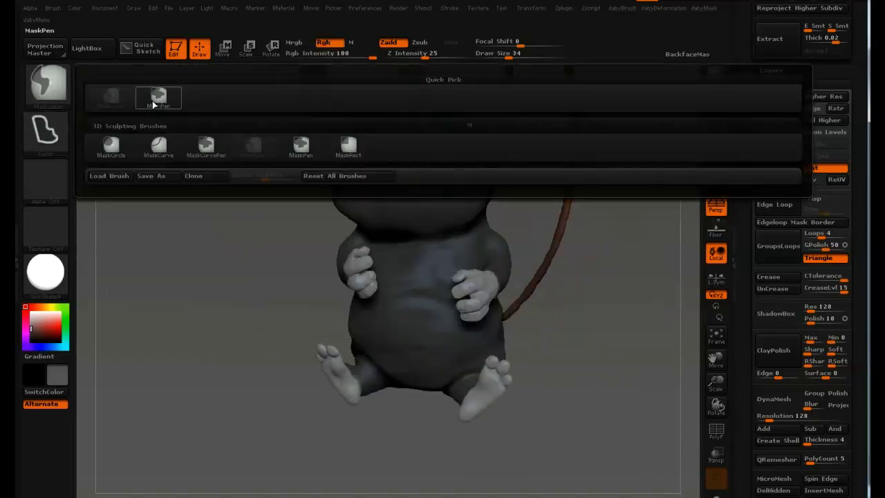
left_click(146, 104)
left_click(40, 97, "ctrl")
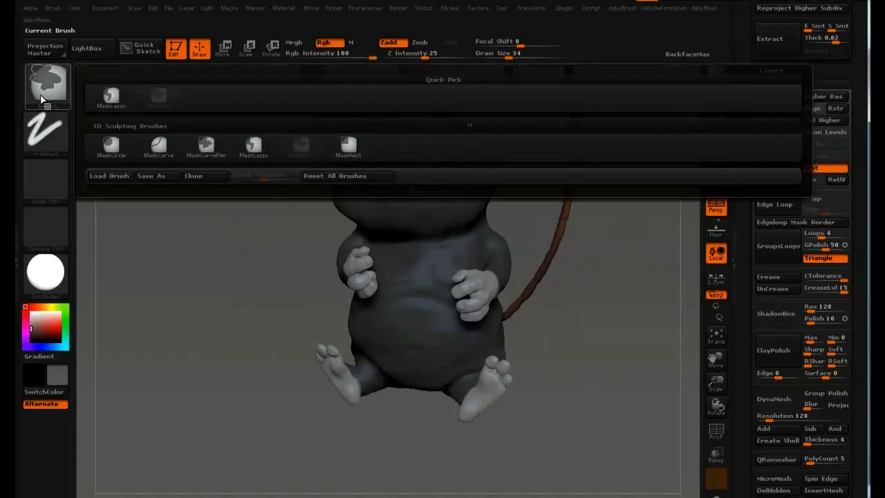
left_click(144, 109)
Raise the Body to subdivision level 5 and erase the mask from the nose and around both eyes at draw size 16
mouse_move(218, 160)
left_mouse_down()
mouse_move(222, 169)
mouse_move(250, 156)
mouse_move(417, 168)
mouse_move(489, 148)
mouse_move(352, 228)
mouse_move(392, 220)
left_mouse_up()
key("[")
key("s")
left_click_drag(391, 220, 385, 221)
key("d")
right_click_drag(441, 168, 437, 164)
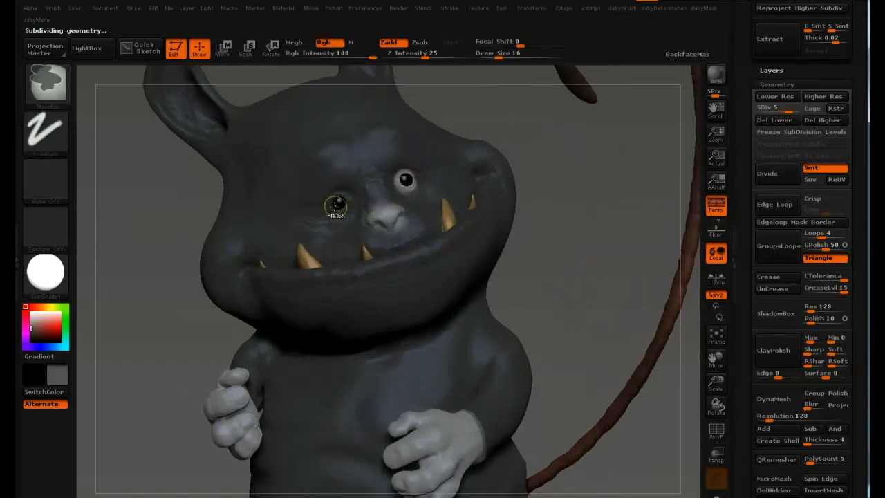
right_click_drag(410, 219, 442, 220)
mouse_move(443, 220)
right_mouse_down("alt")
mouse_move(440, 191)
mouse_move(407, 192)
mouse_move(379, 165)
mouse_move(401, 208)
mouse_move(442, 210)
mouse_move(452, 191)
mouse_move(391, 212)
right_mouse_up("alt")
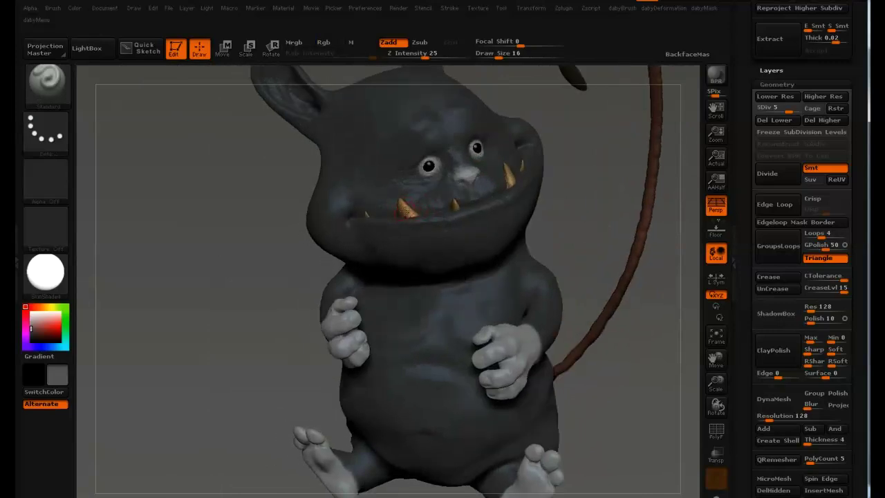
mouse_move(412, 207)
right_mouse_down()
mouse_move(401, 210)
mouse_move(410, 213)
right_mouse_up()
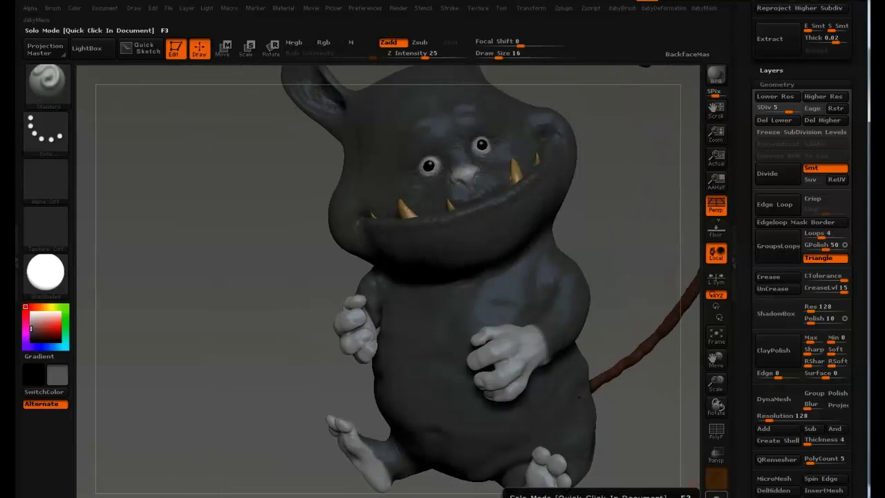
Assign the F3 hotkey to Solo Mode and isolate the Body subtool
key("F3")
key("F3")
key("ctrl")
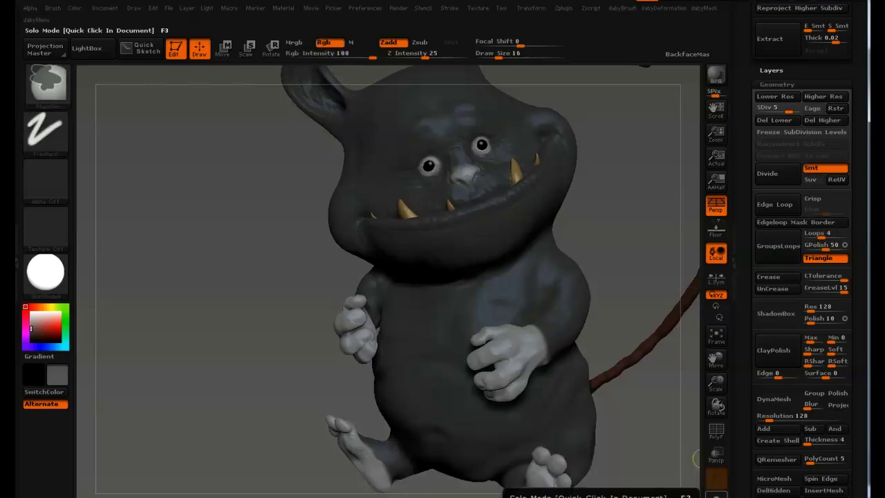
left_click(715, 477, "ctrl+alt")
key("F2")
key("F2")
Erase the mask along the creature's lip from one mouth corner to the other
mouse_move(524, 217)
right_mouse_down()
mouse_move(480, 250)
mouse_move(499, 242)
mouse_move(442, 251)
right_mouse_up()
mouse_move(335, 213)
left_mouse_down("ctrl+alt")
mouse_move(451, 223)
mouse_move(501, 200)
left_mouse_up("ctrl+alt")
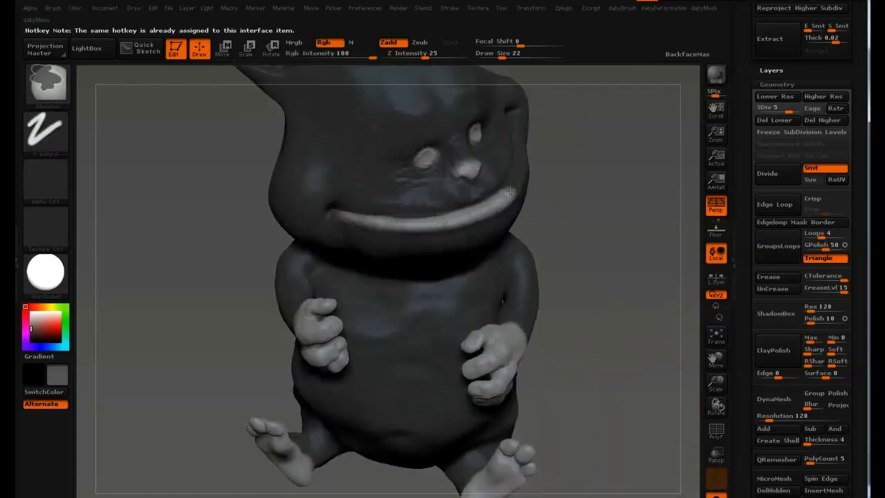
right_click_drag(501, 201, 470, 186)
left_click_drag(557, 92, 523, 156, "ctrl+alt")
mouse_move(523, 156)
right_mouse_down()
mouse_move(508, 164)
mouse_move(508, 140)
right_mouse_up()
left_click_drag(526, 119, 502, 157, "ctrl+alt")
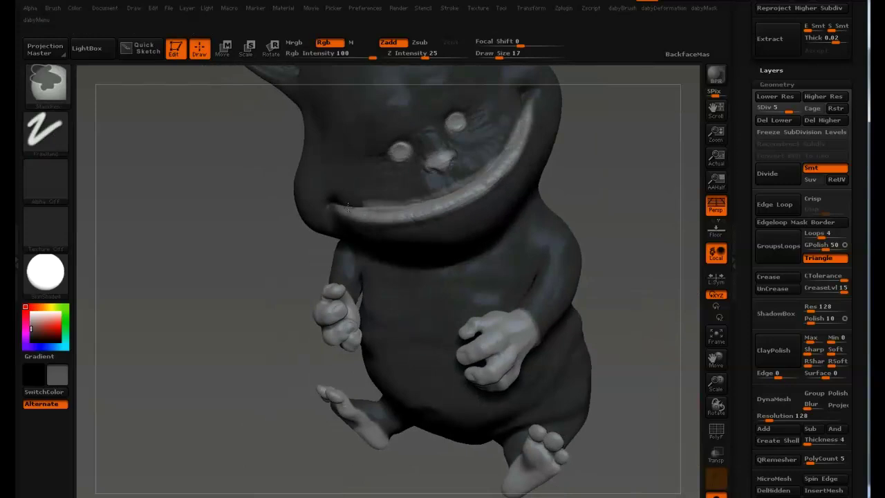
Adjust the brush size and clean up the unmasked lip at the corner of the mouth
left_click_drag(358, 208, 339, 212, "ctrl+alt")
right_click_drag(338, 212, 352, 208)
key("s")
left_click(347, 208)
left_click_drag(356, 208, 385, 206, "ctrl+alt")
right_click_drag(388, 207, 457, 201)
Resize the mask brush and erase the mask from the inside of the ear
mouse_move(456, 201)
right_mouse_down("alt")
mouse_move(501, 148)
mouse_move(509, 227)
mouse_move(517, 184)
mouse_move(477, 156)
mouse_move(451, 207)
mouse_move(484, 207)
mouse_move(405, 191)
mouse_move(333, 162)
mouse_move(321, 183)
right_mouse_up("alt")
key("s")
left_click(309, 188)
mouse_move(308, 198)
left_mouse_down("ctrl+alt")
mouse_move(311, 205)
mouse_move(310, 191)
left_mouse_up("ctrl+alt")
mouse_move(311, 190)
right_mouse_down()
mouse_move(369, 191)
mouse_move(377, 177)
right_mouse_up()
right_click_drag(300, 198, 228, 133)
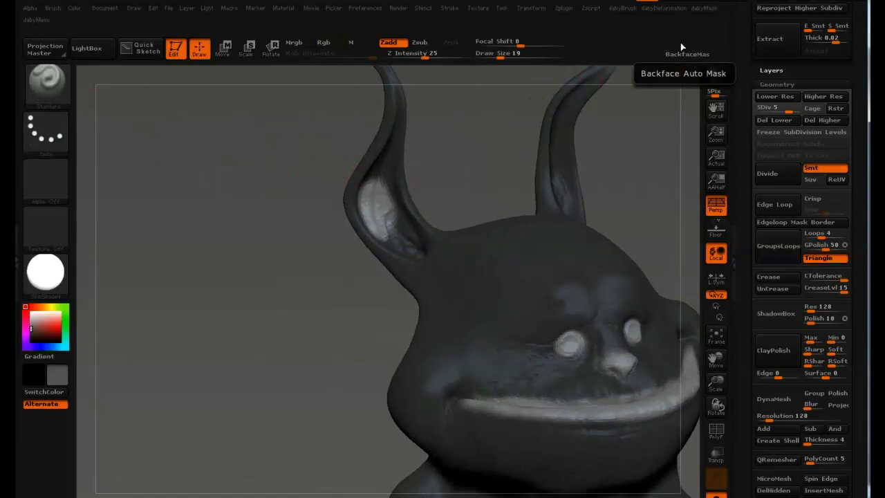
Locate the BackfaceMask option in the brush's Auto Masking settings
left_click(55, 9)
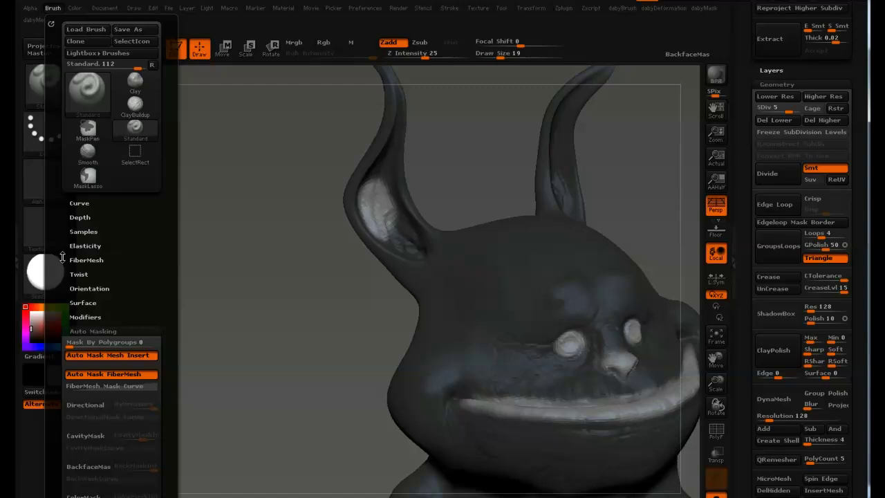
scroll(62, 251, "down", 5)
scroll(58, 224, "up", 5)
scroll(70, 249, "down", 5)
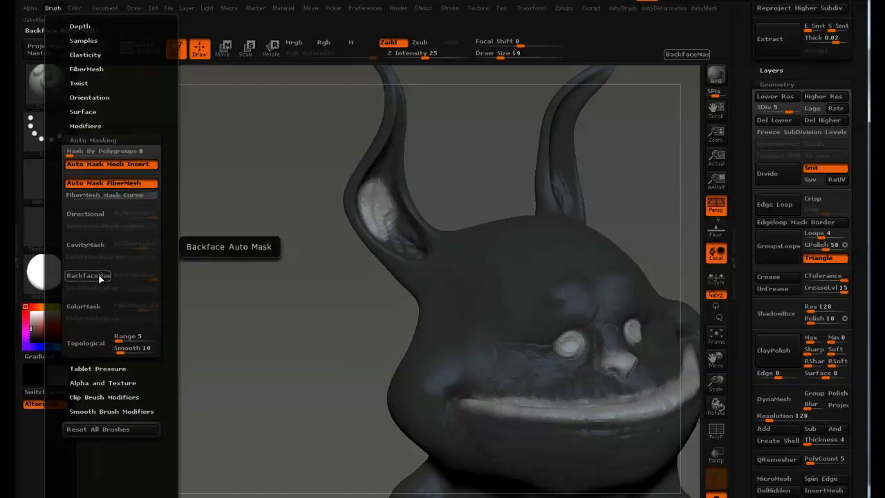
Turn on BackfaceMask for the masking brush so it does not affect surfaces facing away
key("ctrl")
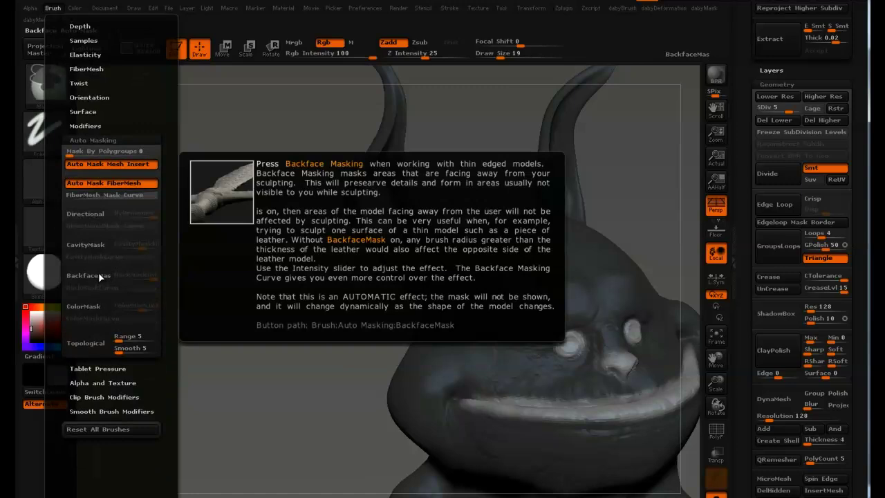
left_click(99, 276, "ctrl")
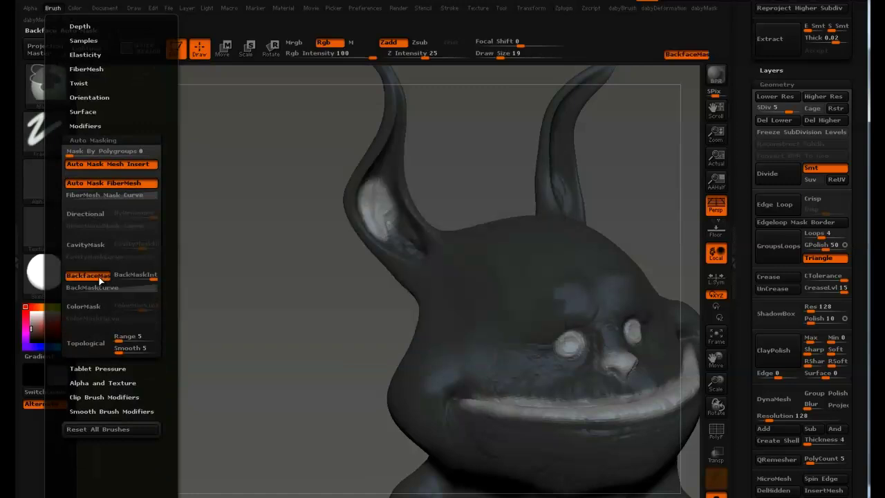
left_click(98, 278, "ctrl")
mouse_move(267, 205)
left_mouse_down()
mouse_move(198, 162)
mouse_move(489, 88)
left_mouse_up()
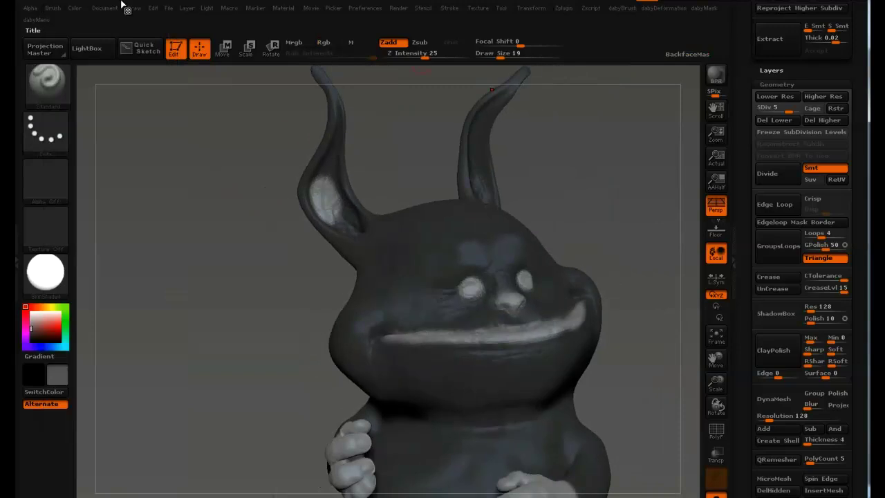
Show the Brush and Material palettes beside the Tool palette and close each of them again
scroll(747, 146, "up", 5)
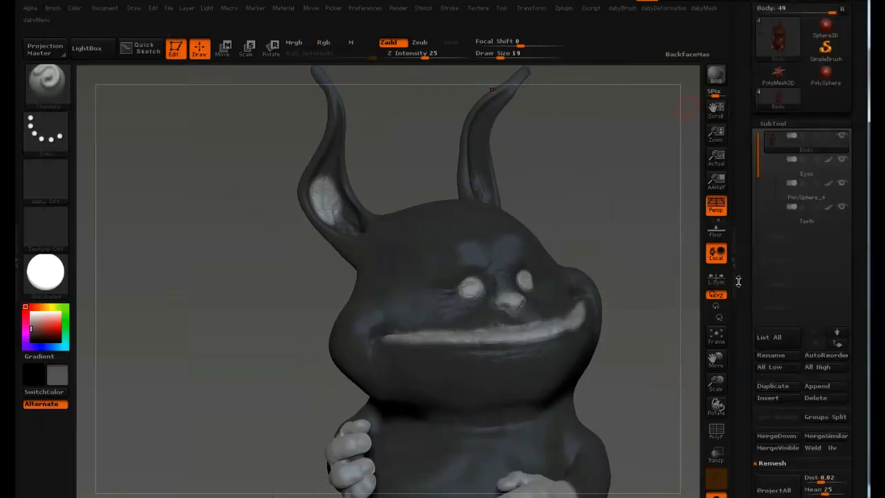
left_click_drag(269, 201, 243, 147)
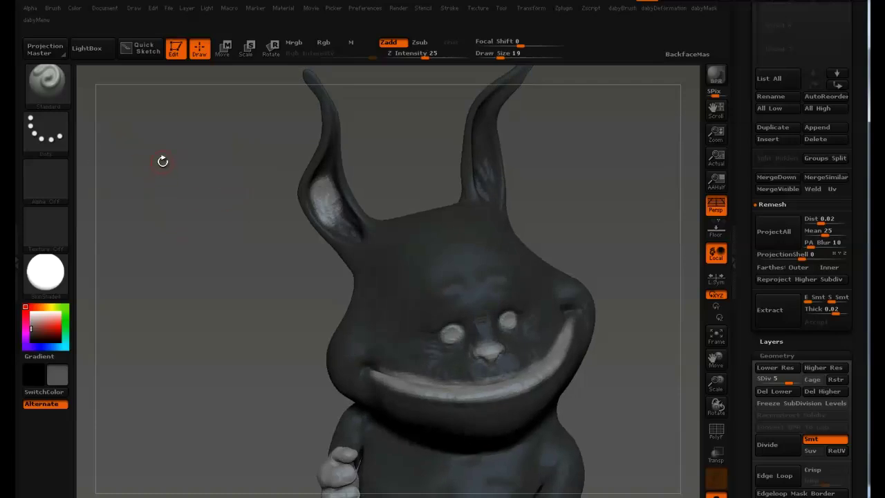
left_click(51, 93)
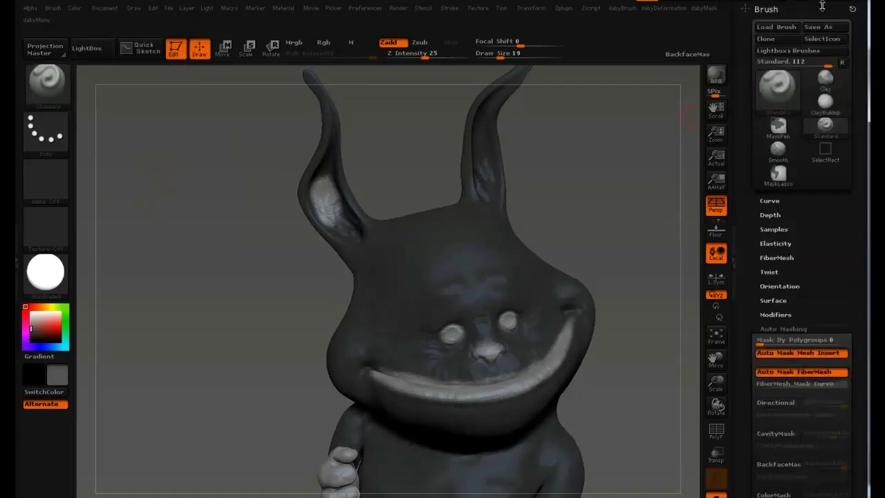
left_click(851, 7)
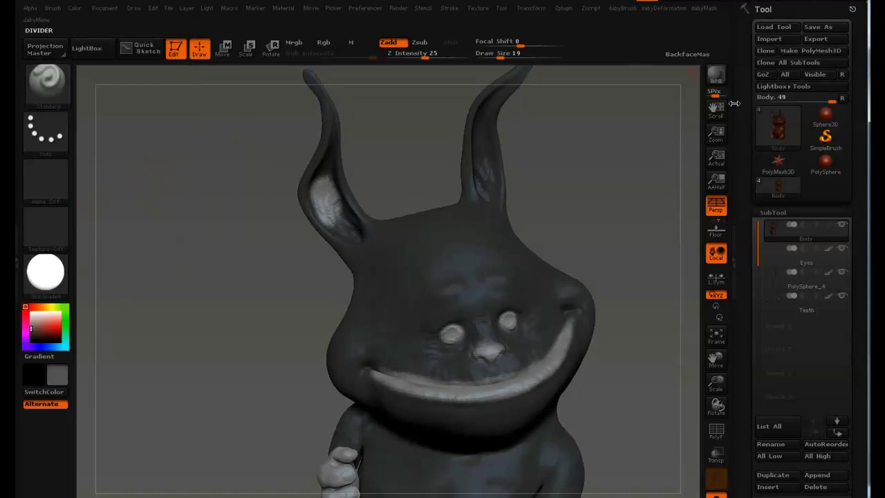
key("KP_Multiply")
left_click(851, 9)
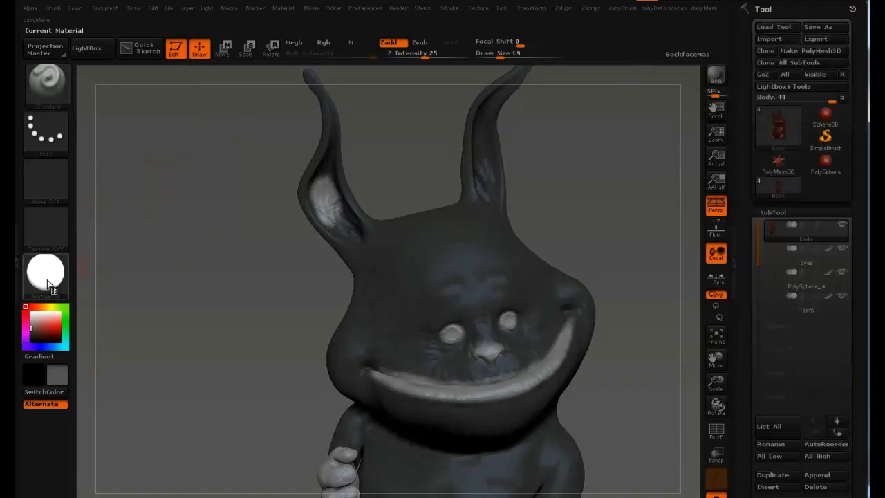
left_click(46, 273)
left_click(853, 9)
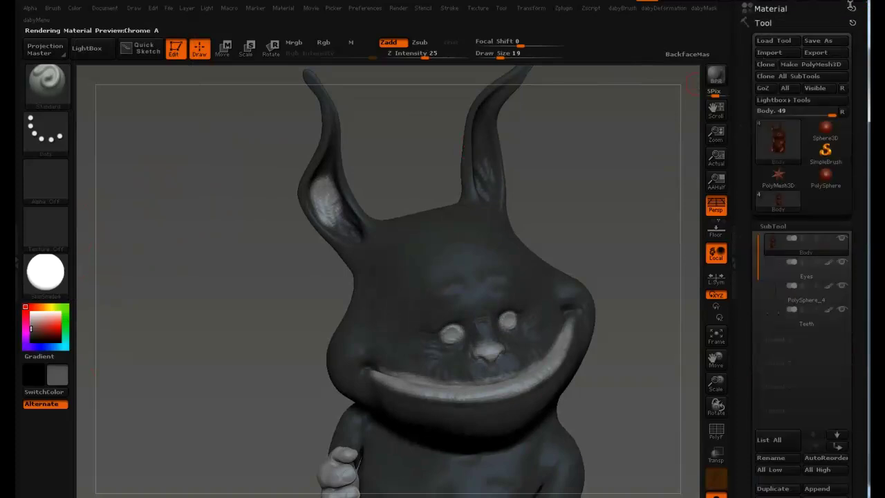
Set the mask brush's draw size to 25 and erase more of the mask inside the ear
mouse_move(510, 269)
right_mouse_down("alt")
mouse_move(402, 157)
mouse_move(346, 134)
mouse_move(197, 114)
mouse_move(256, 178)
right_mouse_up("alt")
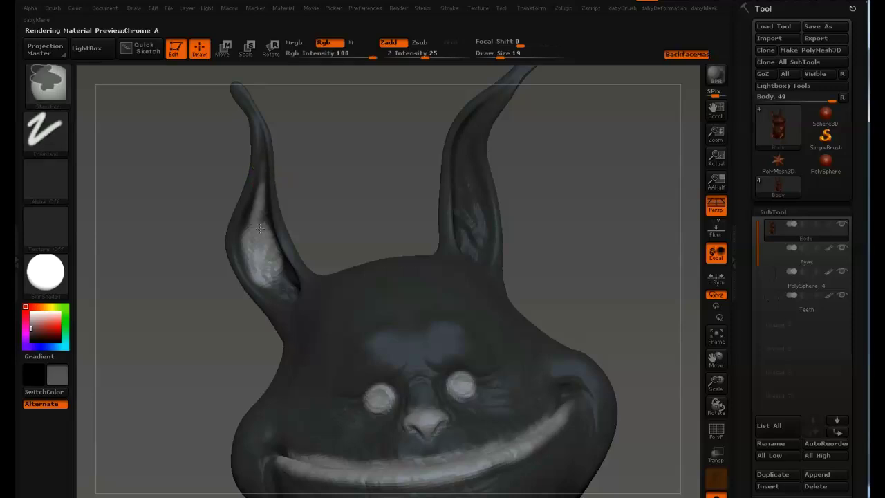
left_click_drag(279, 287, 275, 284, "ctrl+alt")
key("bracketright")
right_click_drag(270, 278, 297, 289)
Paint mask over the unmasked patch on the back of the ear
left_click_drag(302, 294, 273, 187)
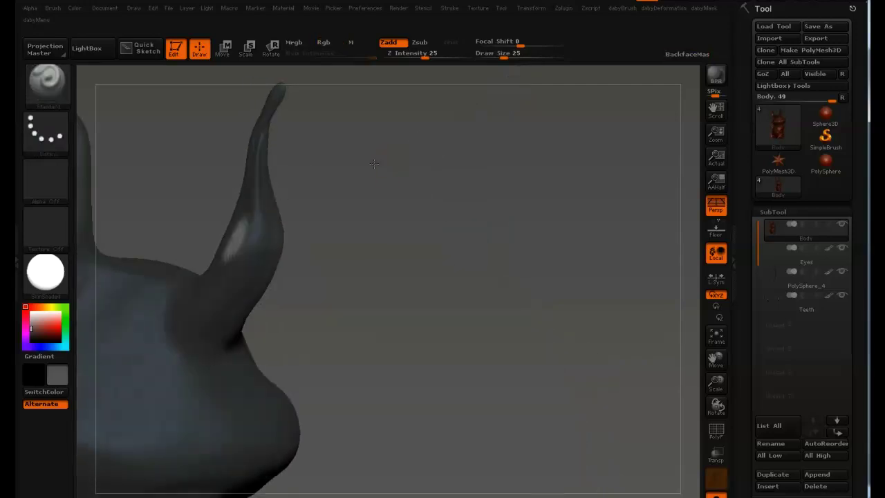
key("ctrl")
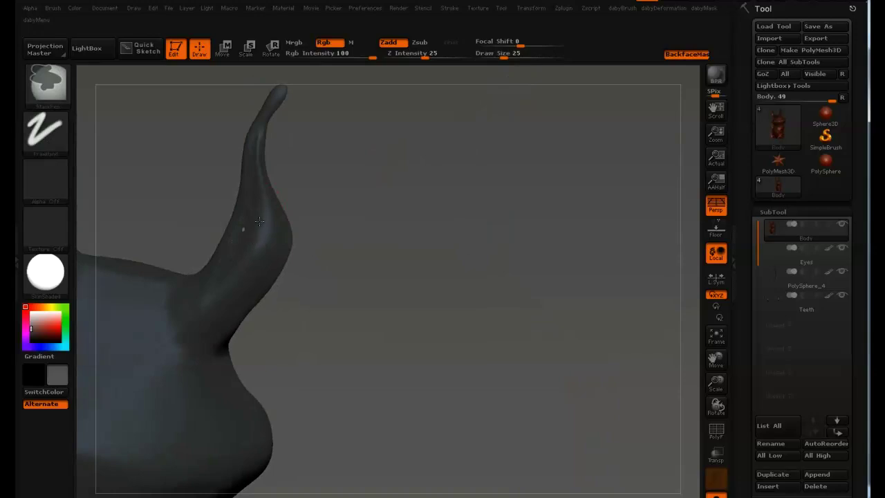
mouse_move(391, 182)
left_mouse_down()
mouse_move(218, 181)
mouse_move(408, 183)
mouse_move(280, 185)
left_mouse_up()
mouse_move(260, 239)
left_mouse_down()
mouse_move(282, 162)
mouse_move(245, 178)
mouse_move(329, 177)
mouse_move(332, 197)
mouse_move(276, 183)
mouse_move(266, 207)
left_mouse_up()
mouse_move(401, 102)
left_mouse_down("ctrl")
mouse_move(339, 183)
mouse_move(351, 241)
left_mouse_up("ctrl")
Resize the mask brush and erase the remaining mask from the inside of both ears
key("s")
mouse_move(429, 214)
left_mouse_down()
mouse_move(374, 211)
mouse_move(351, 252)
left_mouse_up()
left_click_drag(408, 166, 456, 159)
key("s")
mouse_move(368, 215)
left_mouse_down("ctrl+alt")
mouse_move(373, 247)
mouse_move(361, 263)
left_mouse_up("ctrl+alt")
mouse_move(429, 242)
left_mouse_down()
mouse_move(477, 232)
mouse_move(474, 190)
left_mouse_up()
left_click_drag(498, 276, 494, 180, "alt")
mouse_move(546, 201)
left_mouse_down()
mouse_move(484, 184)
mouse_move(553, 200)
left_mouse_up()
left_click_drag(428, 221, 484, 249, "alt")
mouse_move(553, 277)
left_mouse_down()
mouse_move(442, 262)
mouse_move(442, 208)
left_mouse_up()
mouse_move(443, 208)
left_mouse_down()
mouse_move(492, 172)
mouse_move(482, 136)
mouse_move(546, 242)
mouse_move(477, 228)
left_mouse_up()
Paint mask back around the nose and above the upper lip, raising the draw size to 20
left_click_drag(390, 186, 605, 240)
right_click_drag(494, 235, 477, 237)
right_click(470, 237)
left_click(470, 237)
right_click_drag(490, 200, 476, 260, "alt")
key("ctrl")
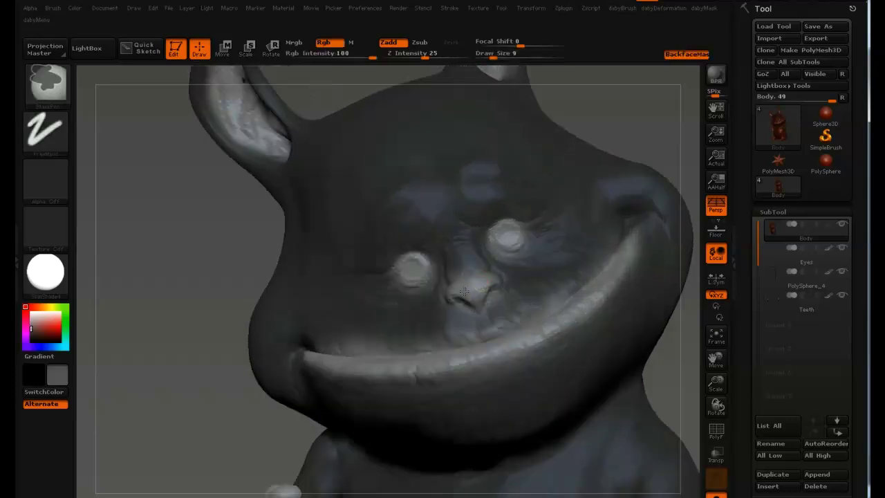
left_click_drag(498, 294, 490, 312, "ctrl")
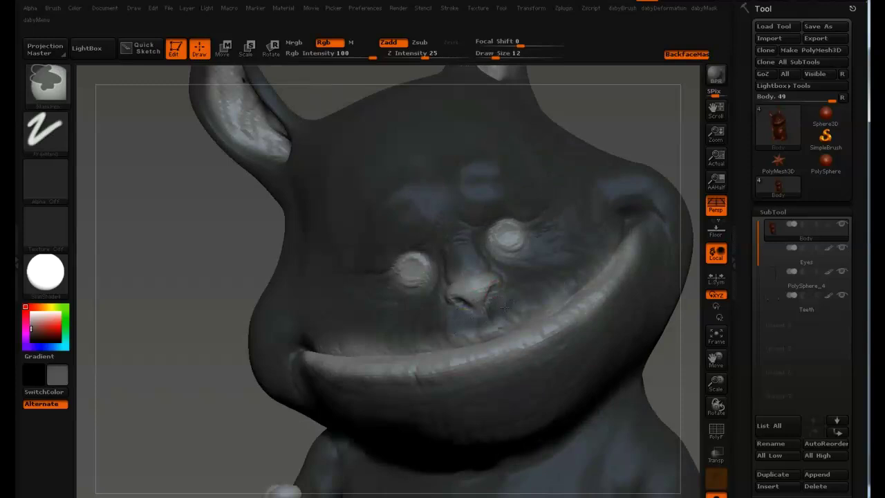
key("bracketright")
key("bracketright")
key("bracketright")
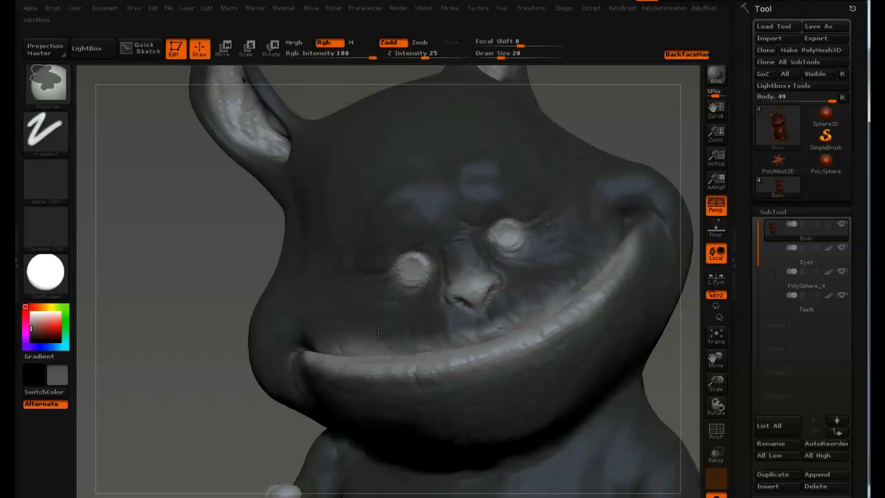
Display the eyes, teeth and tail together with the body again and check the mask on the whole creature
mouse_move(572, 259)
right_mouse_down("alt")
mouse_move(576, 229)
mouse_move(495, 208)
right_mouse_up("alt")
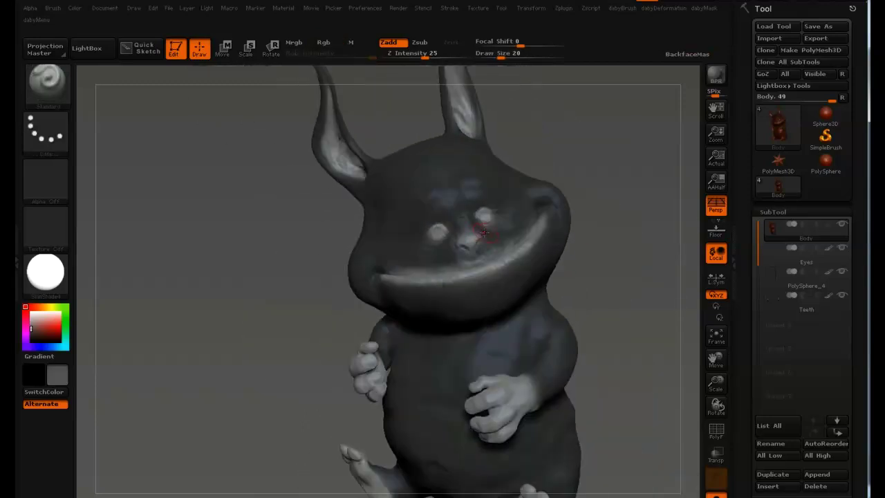
key("ctrl")
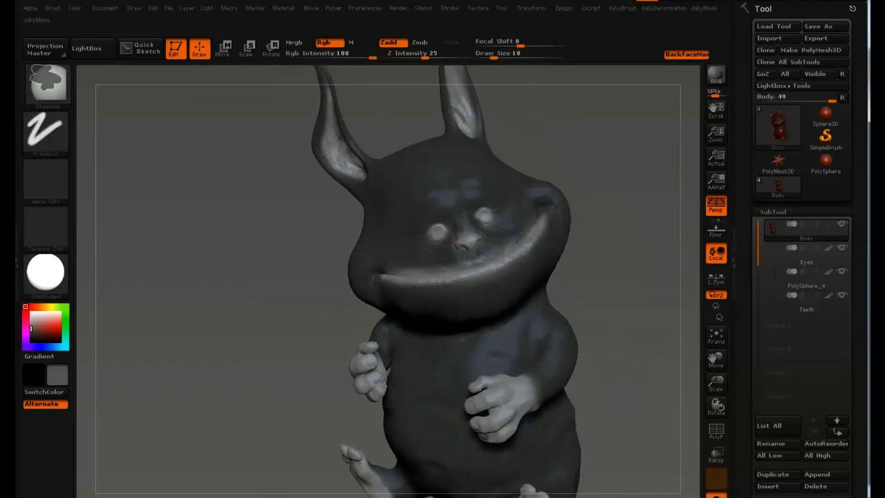
scroll(745, 298, "down", 10)
left_click_drag(615, 173, 585, 143)
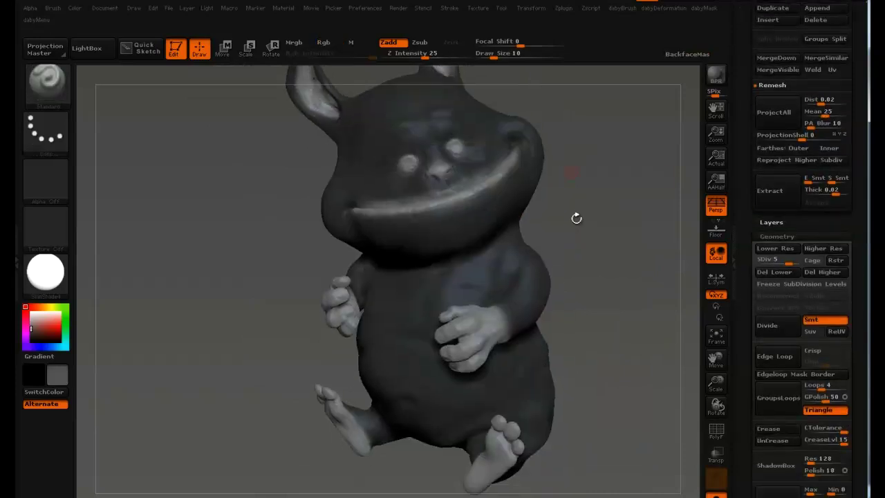
scroll(749, 251, "down", 5)
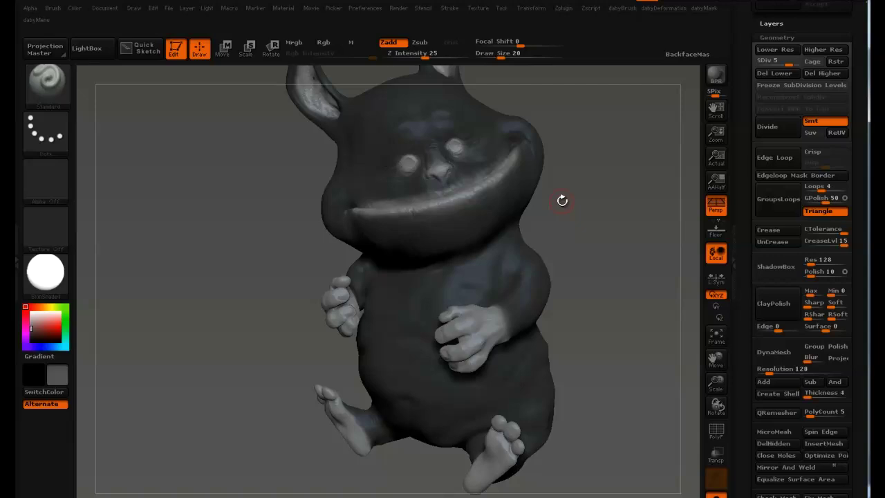
mouse_move(585, 238)
left_mouse_down()
mouse_move(576, 205)
mouse_move(581, 237)
left_mouse_up()
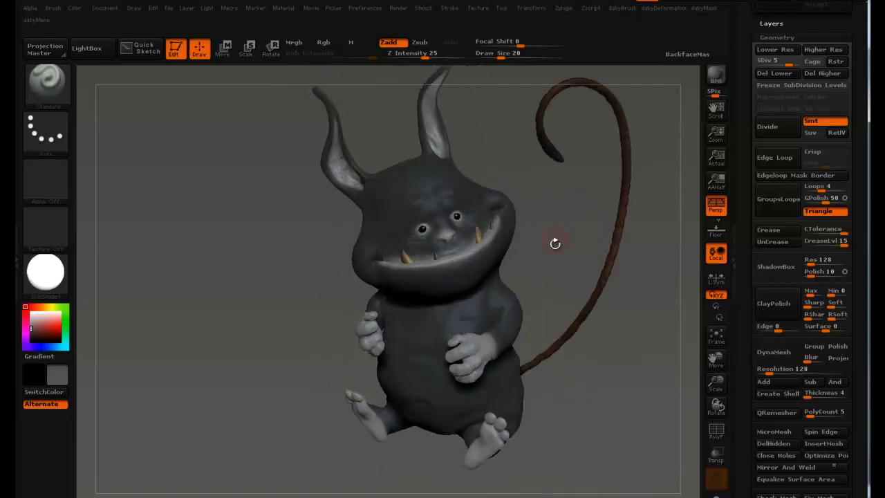
left_click_drag(555, 243, 463, 211)
right_click_drag(430, 324, 408, 296)
left_click_drag(409, 296, 387, 293)
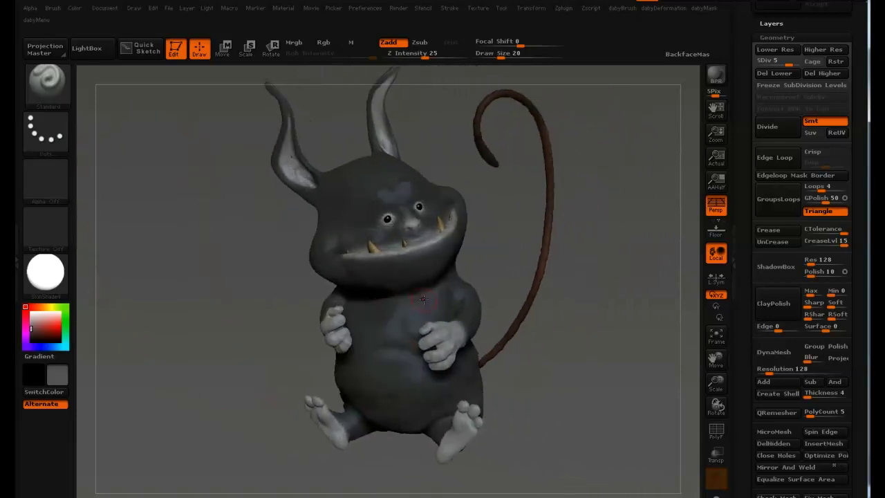